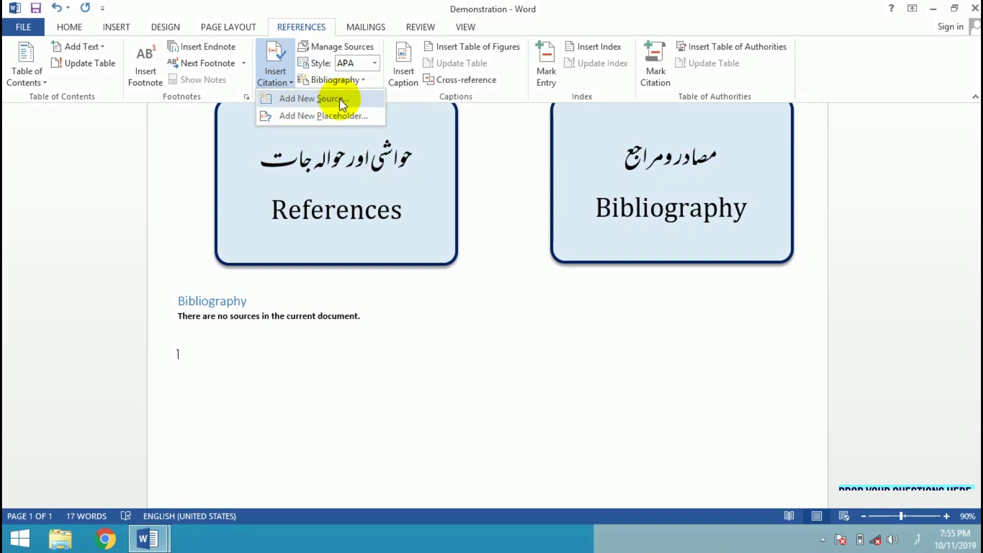
Open the Source Manager and view the blank form for creating a new source, closing the form without entering anything
click(357, 51)
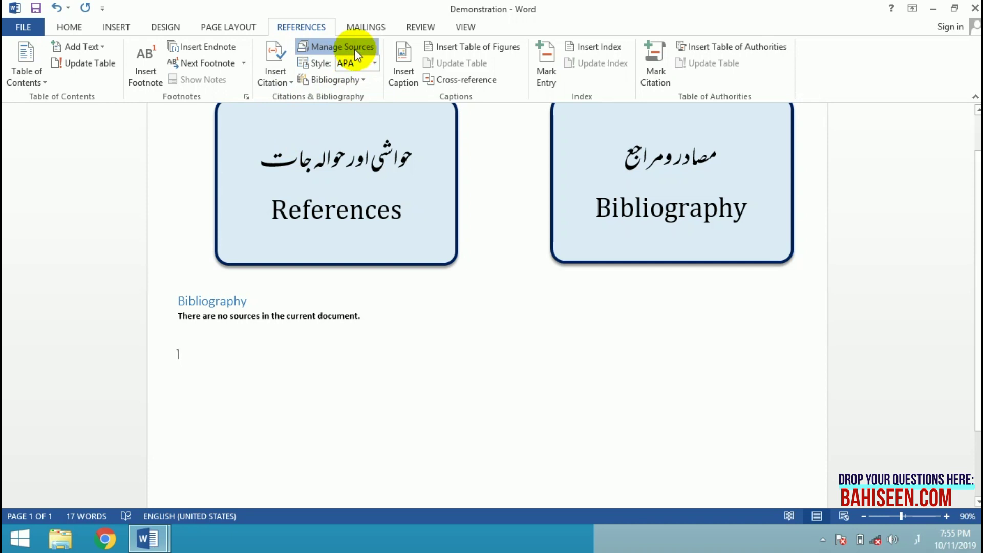
click(320, 50)
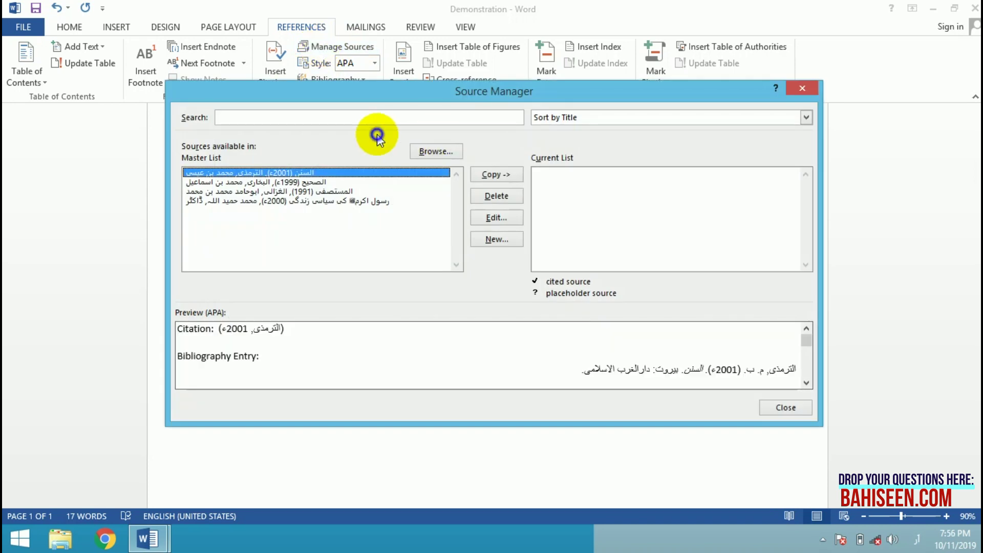
drag(458, 97, 452, 109)
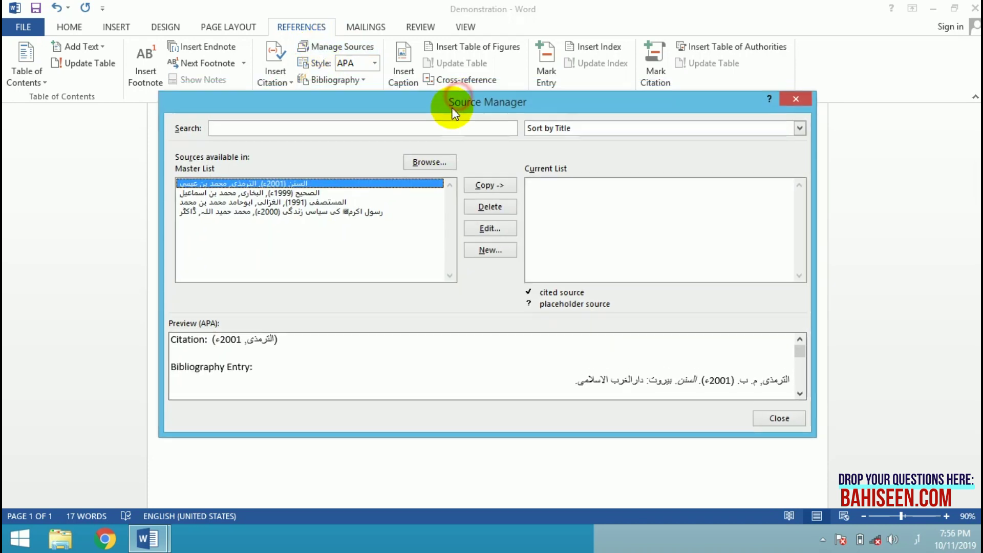
click(498, 253)
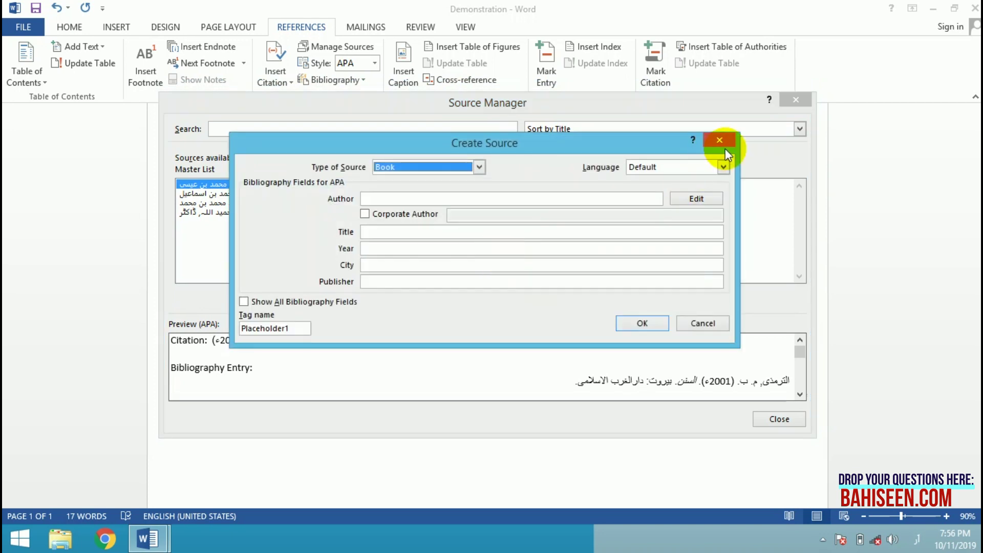
click(725, 144)
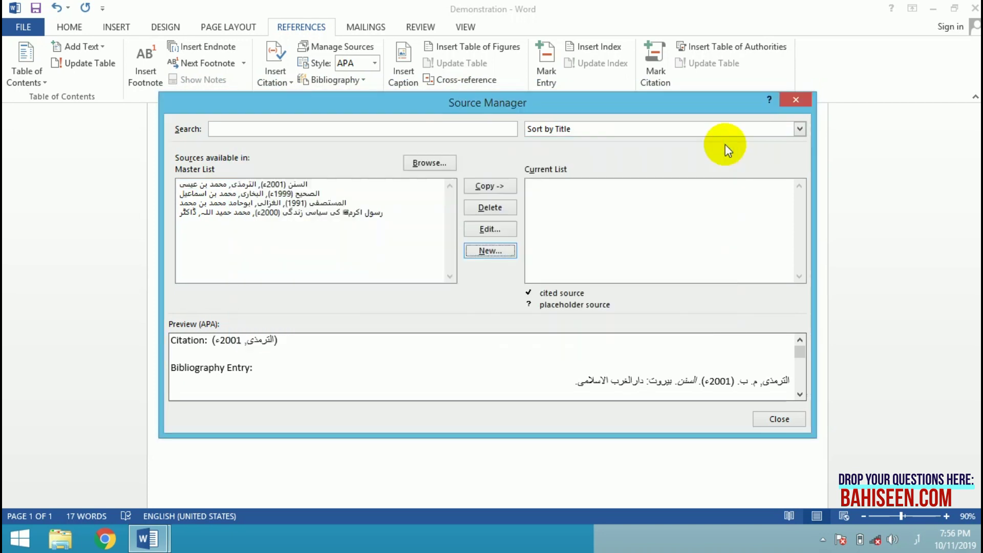
Look through the saved sources in the master list, and close the Source Manager
click(260, 188)
click(269, 204)
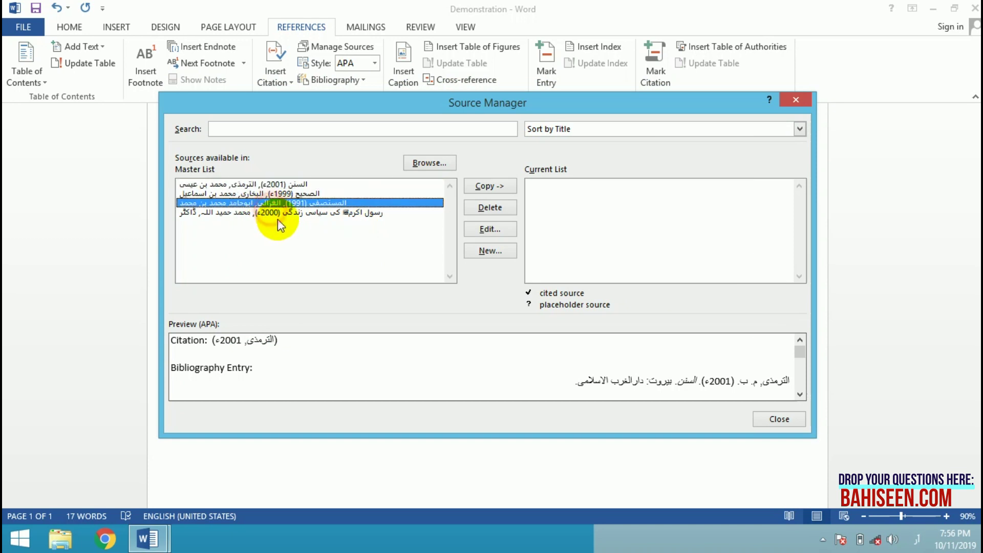
click(309, 211)
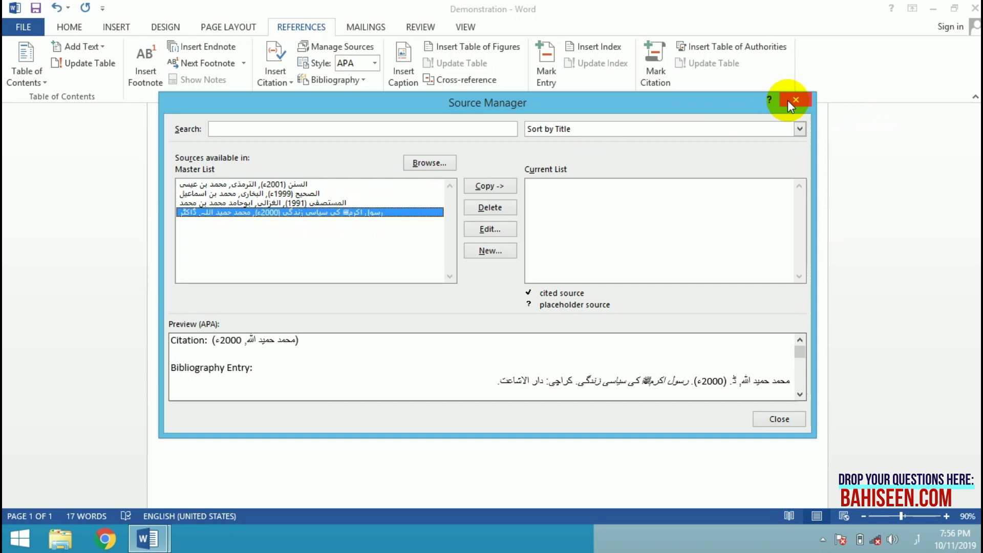
click(307, 203)
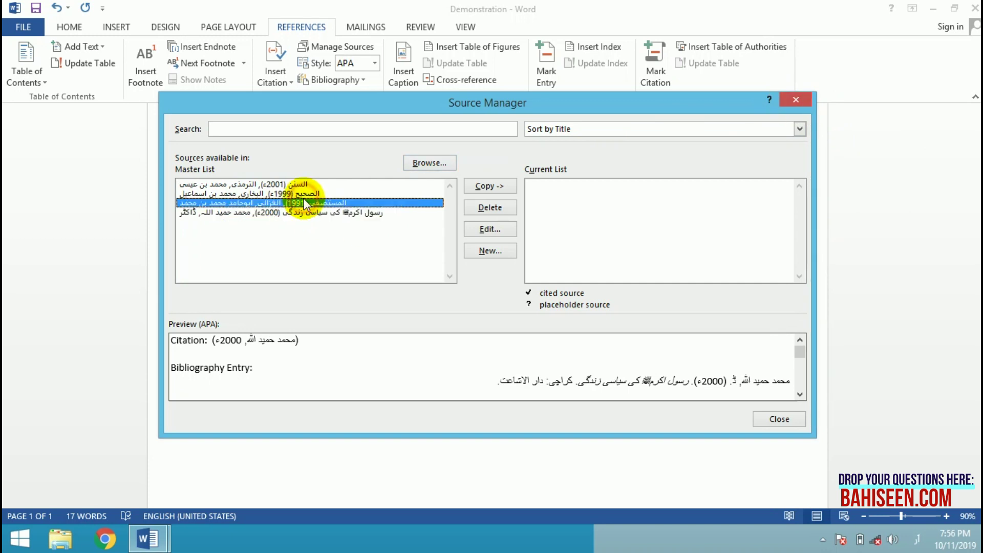
click(795, 100)
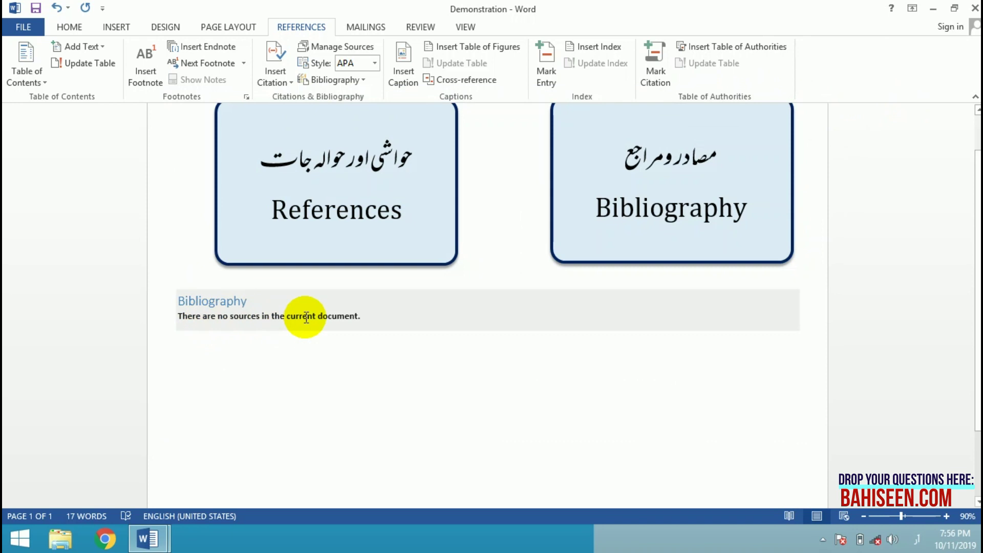
Reopen the Source Manager and preview the APA citations and bibliography entries of the master list sources
click(343, 46)
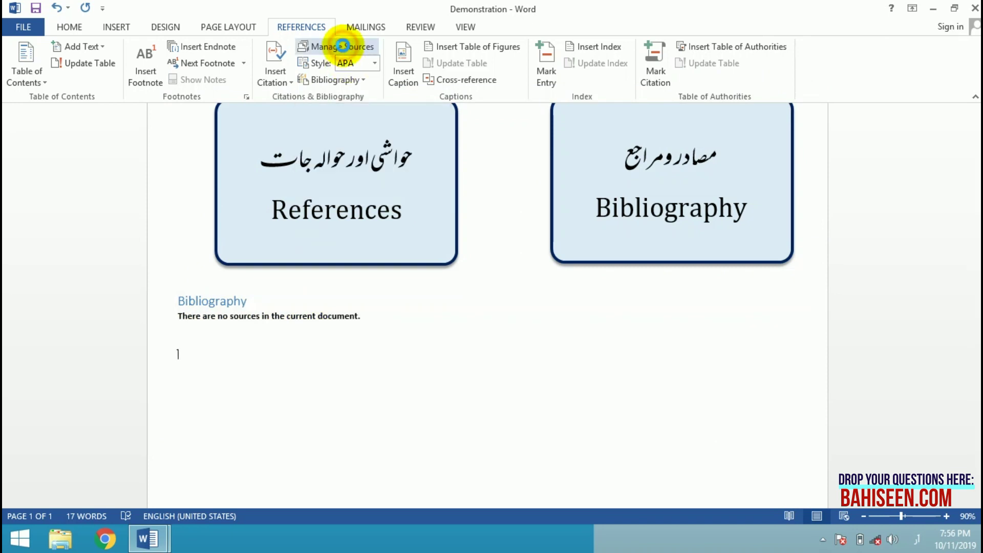
click(307, 194)
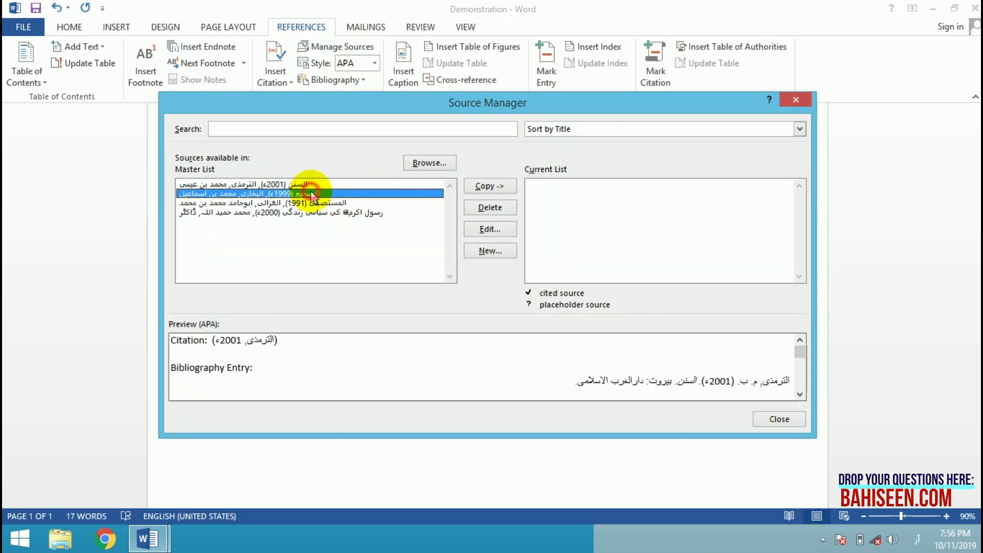
click(315, 201)
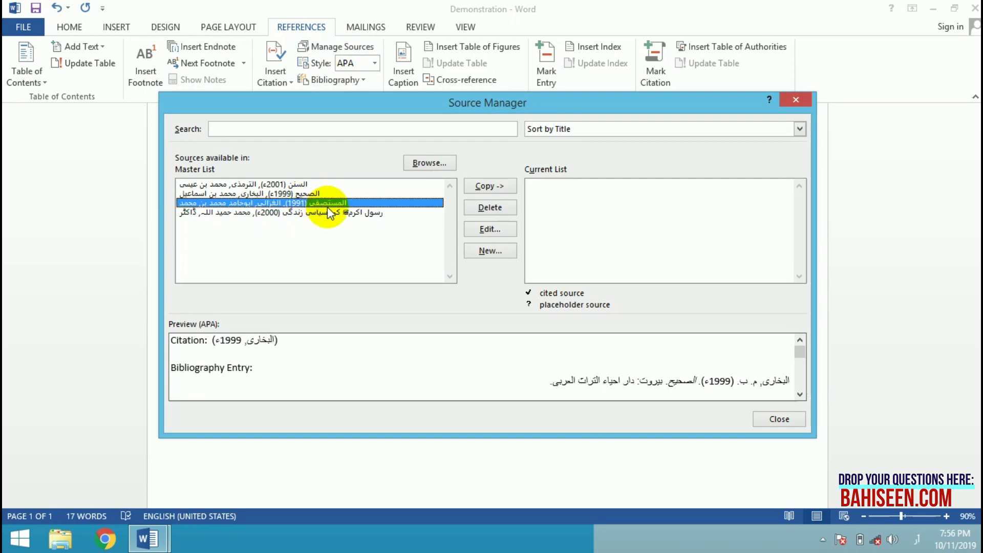
click(278, 183)
click(284, 203)
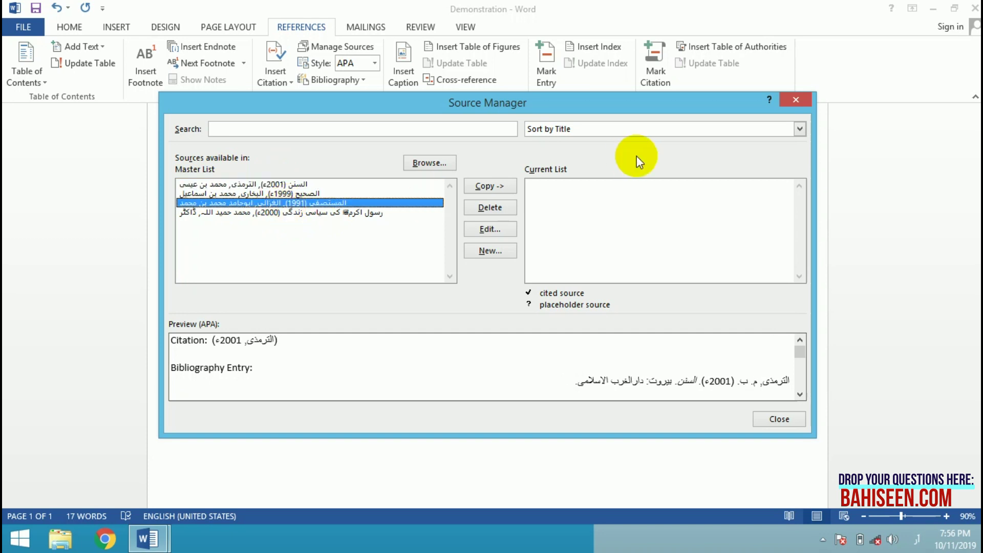
click(563, 195)
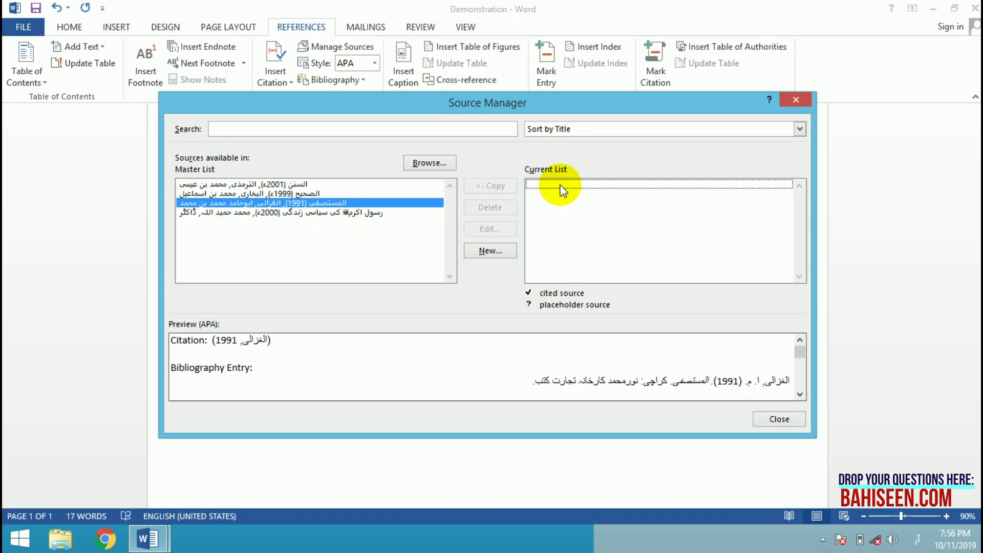
click(307, 213)
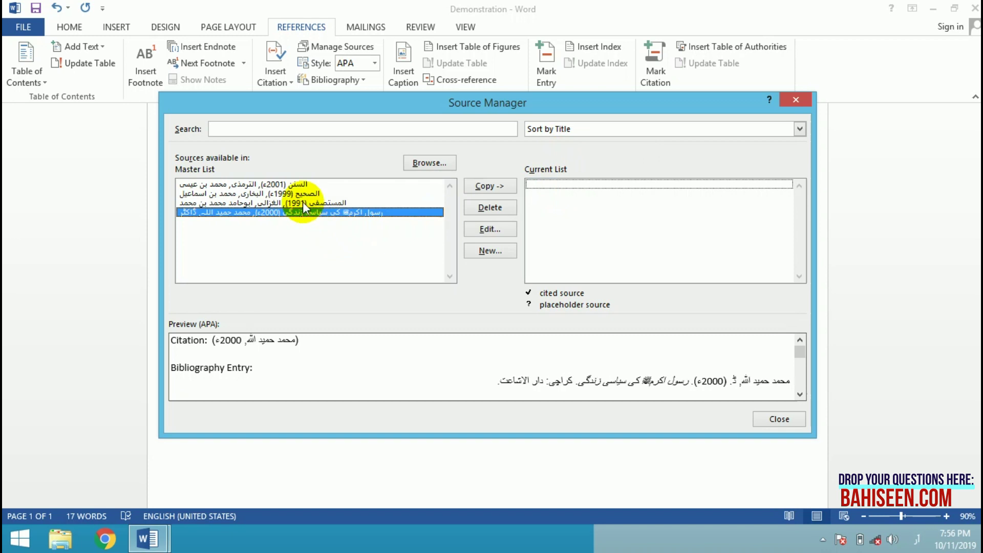
click(303, 202)
click(299, 191)
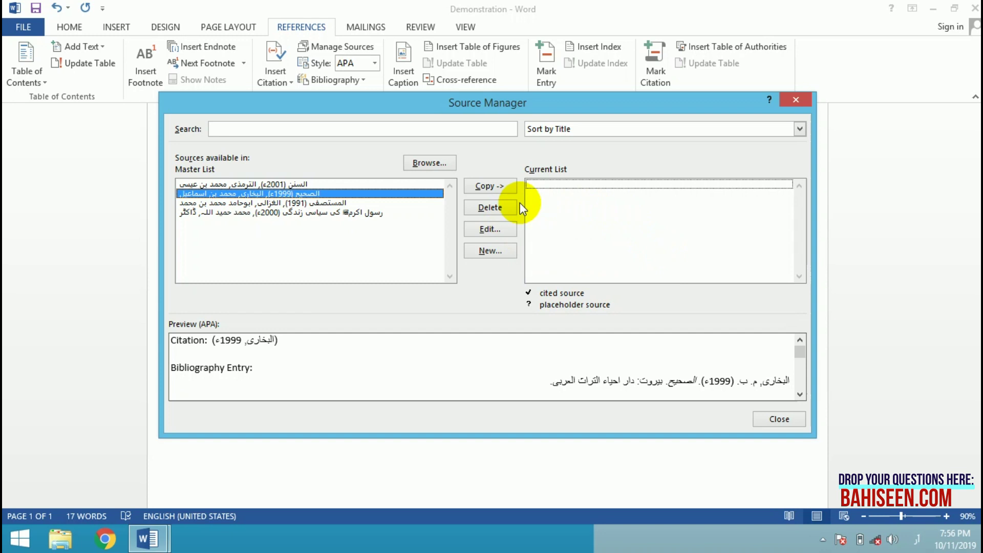
Copy all four master list sources to the current document's source list, check the copied entries and close the Source Manager
click(289, 184)
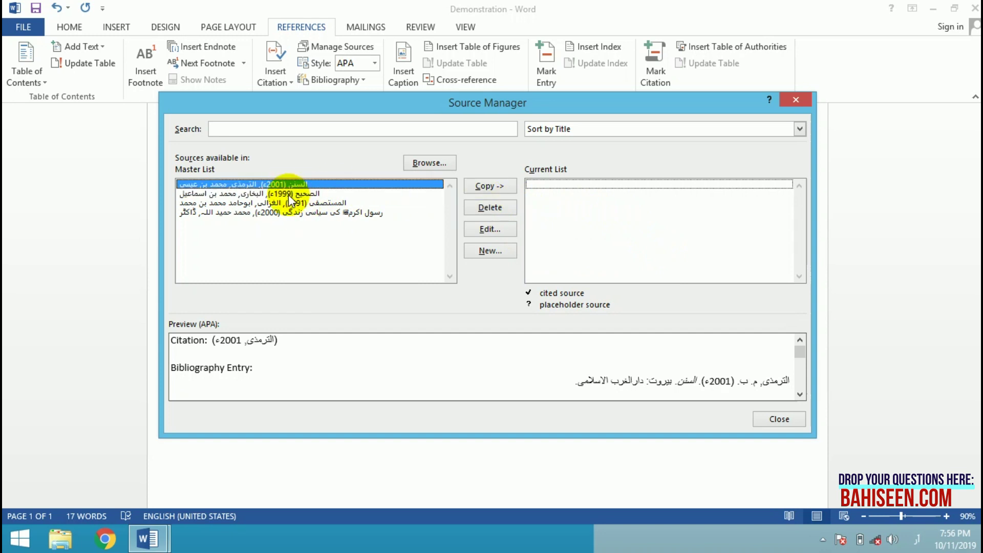
ctrl+click(289, 194)
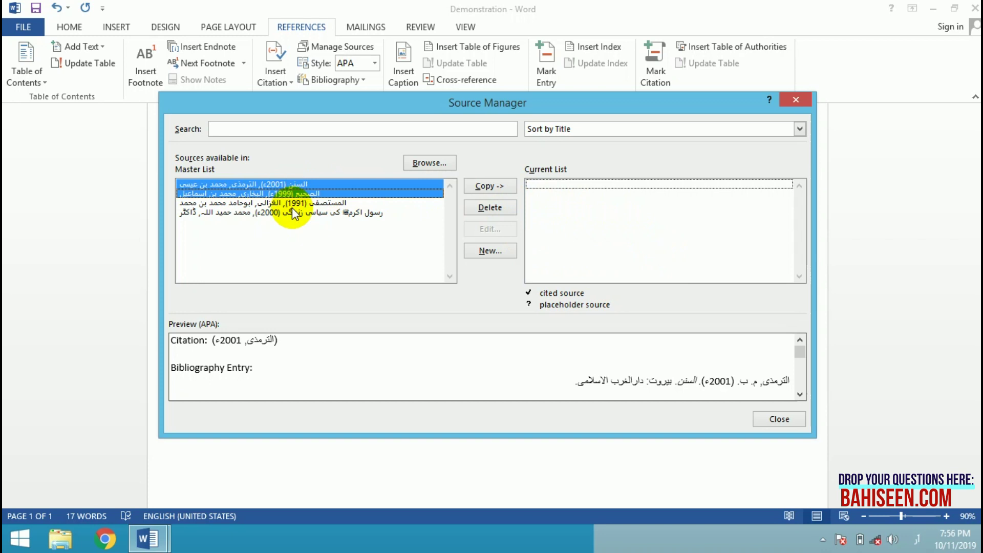
shift+click(293, 211)
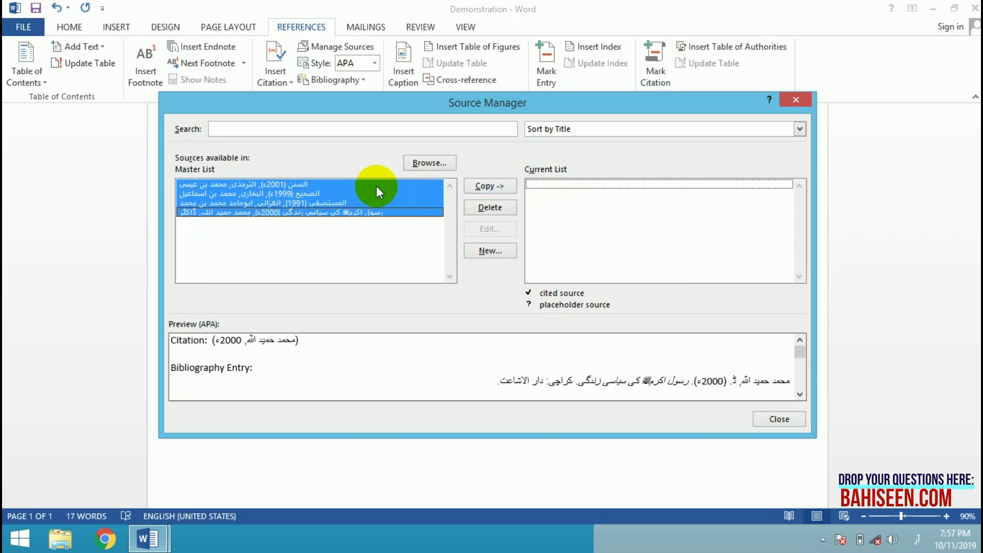
click(478, 187)
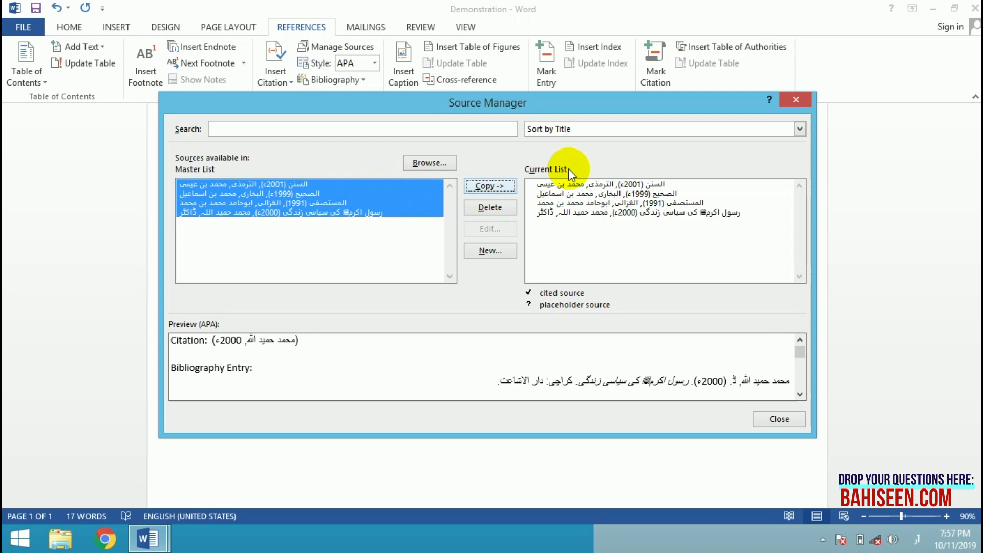
click(693, 212)
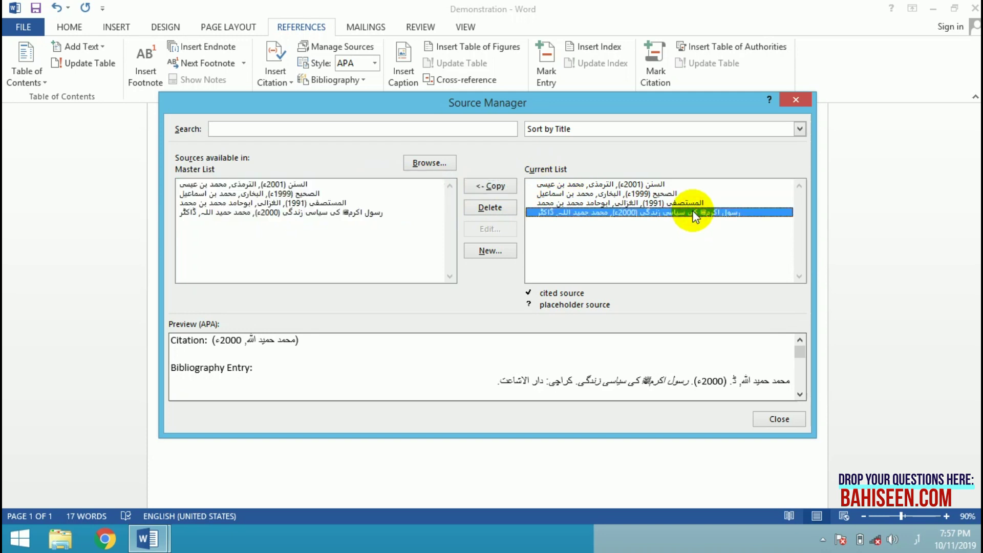
click(653, 193)
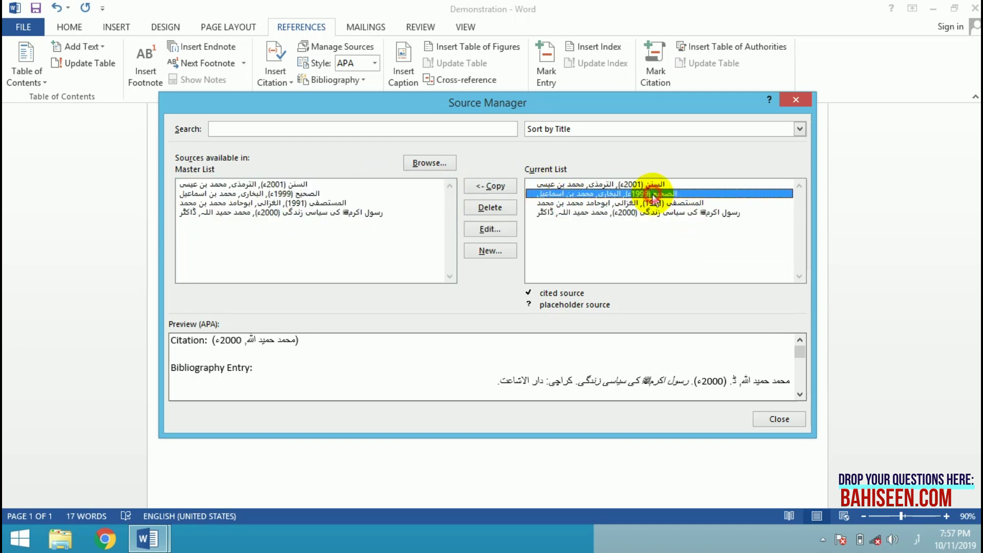
click(779, 419)
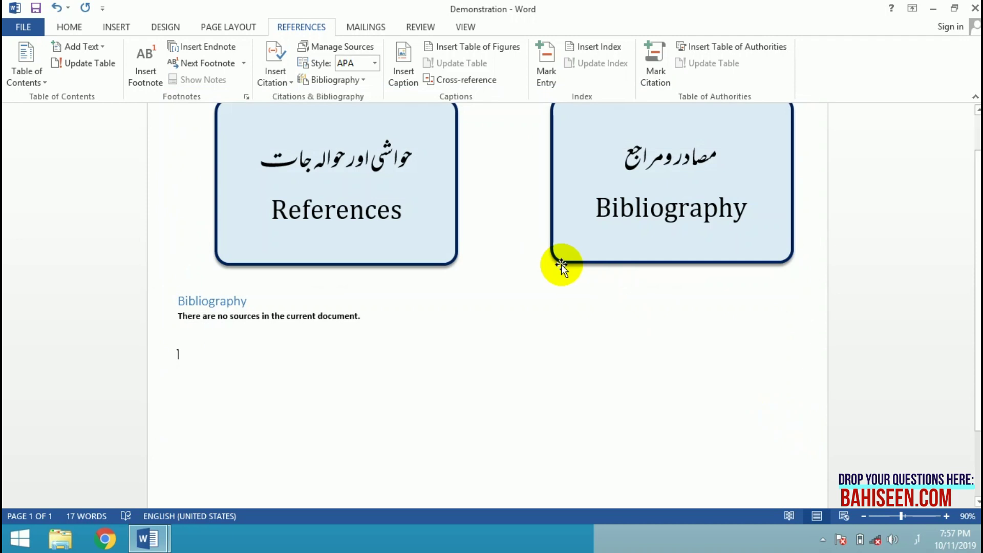
Update the bibliography block with the document's sources and set its entries to right-to-left text direction
click(238, 317)
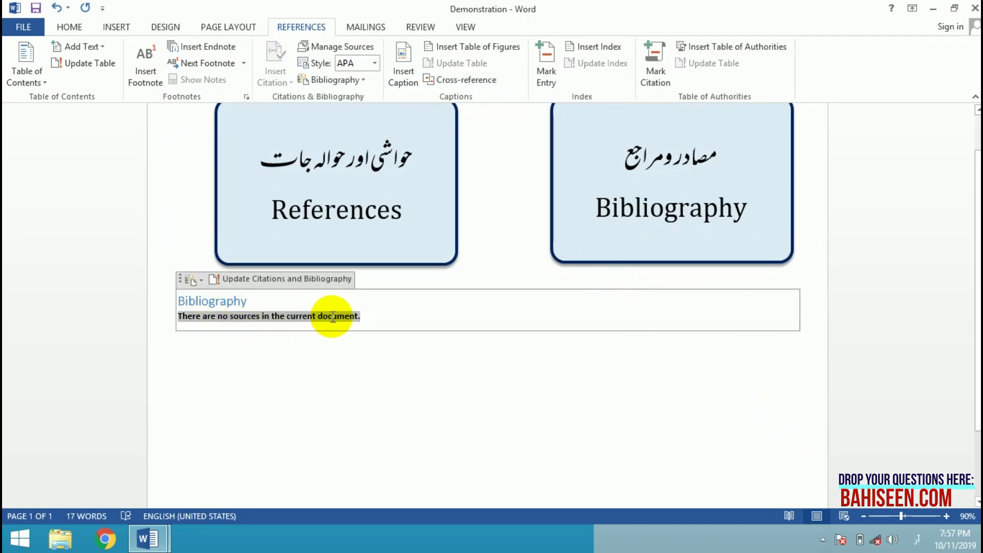
click(266, 282)
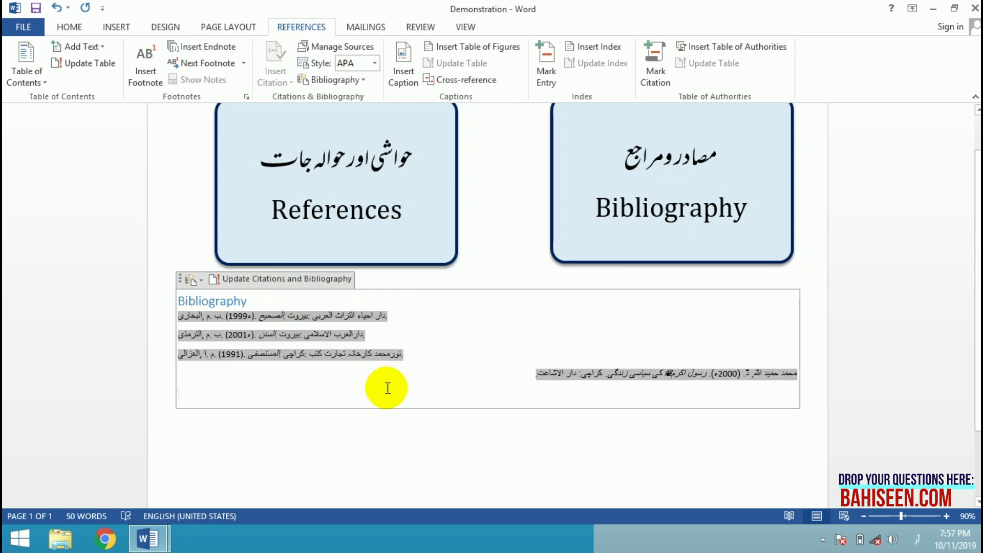
drag(387, 388, 355, 315)
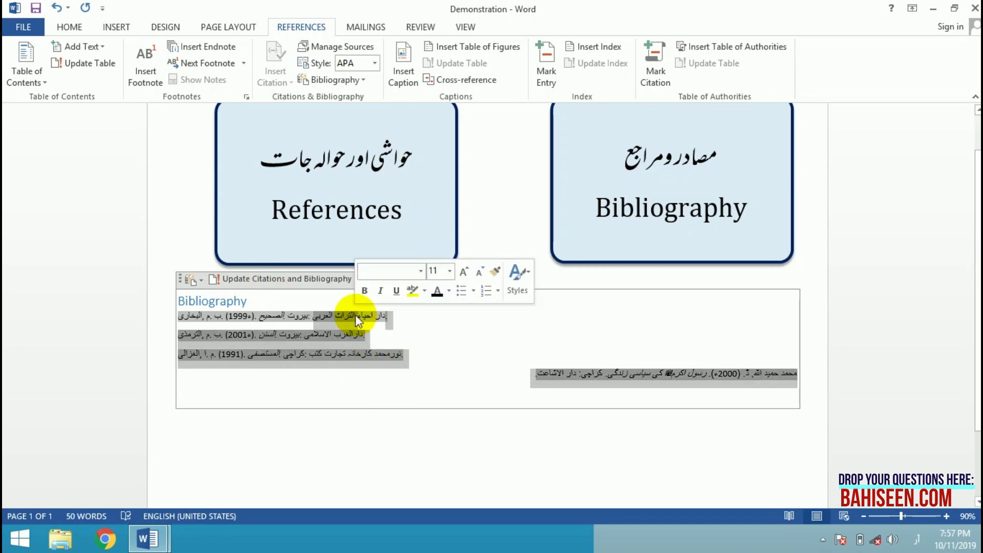
click(60, 27)
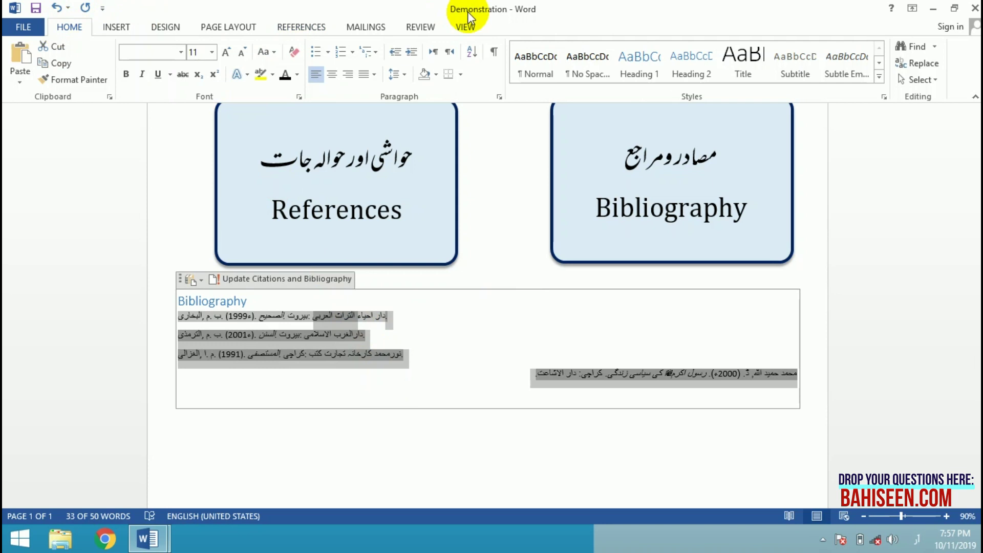
click(446, 53)
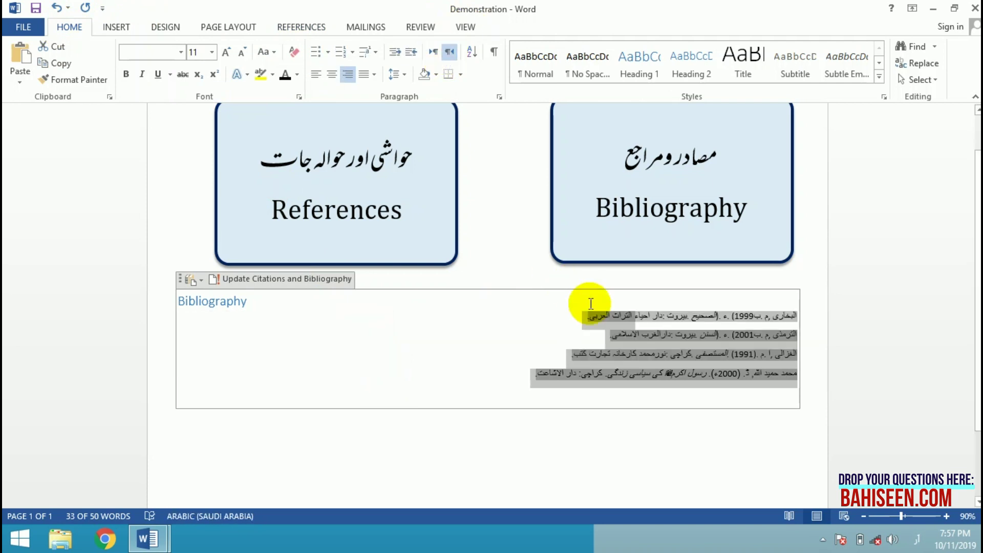
click(599, 353)
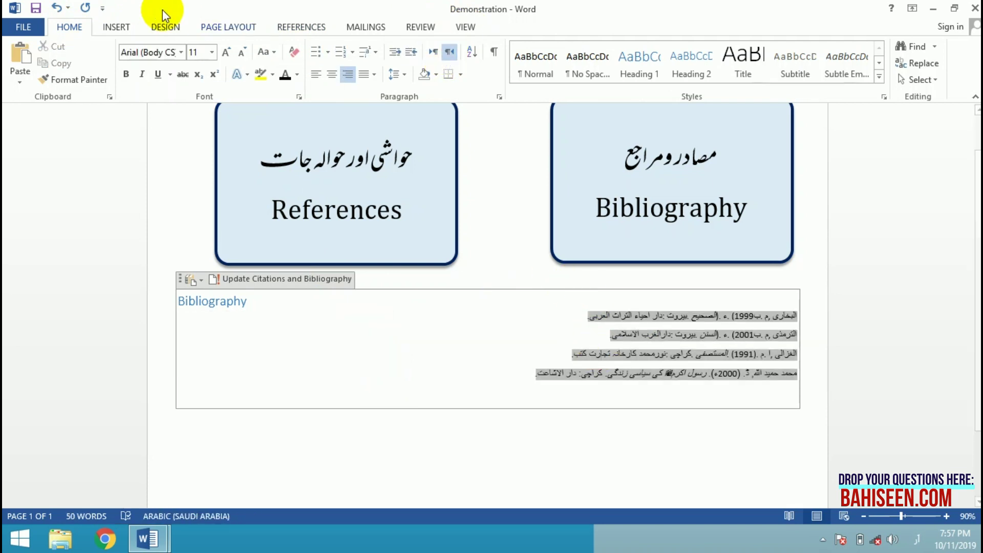
Open the Source Manager and start creating a new source, moving both dialogs aside so the bibliography stays visible
click(301, 28)
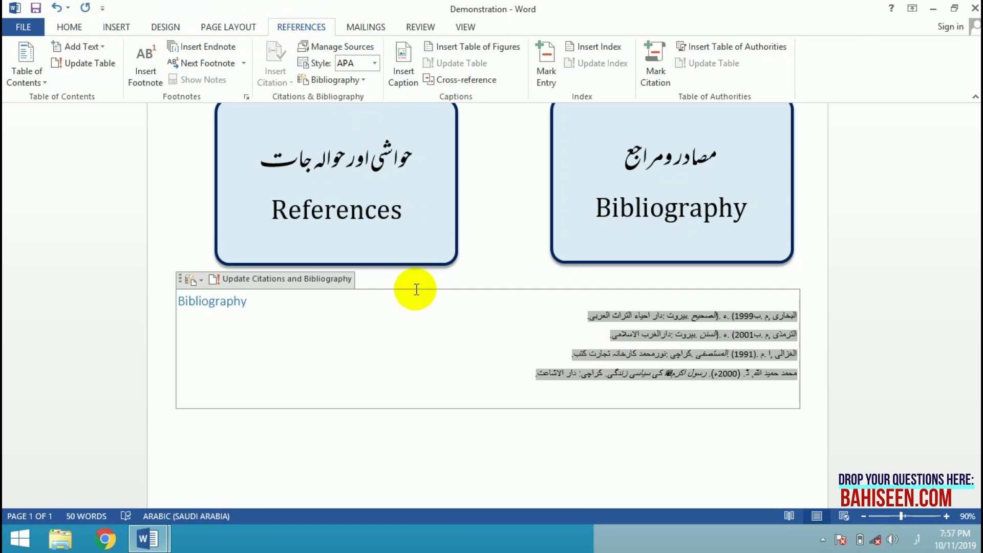
click(329, 48)
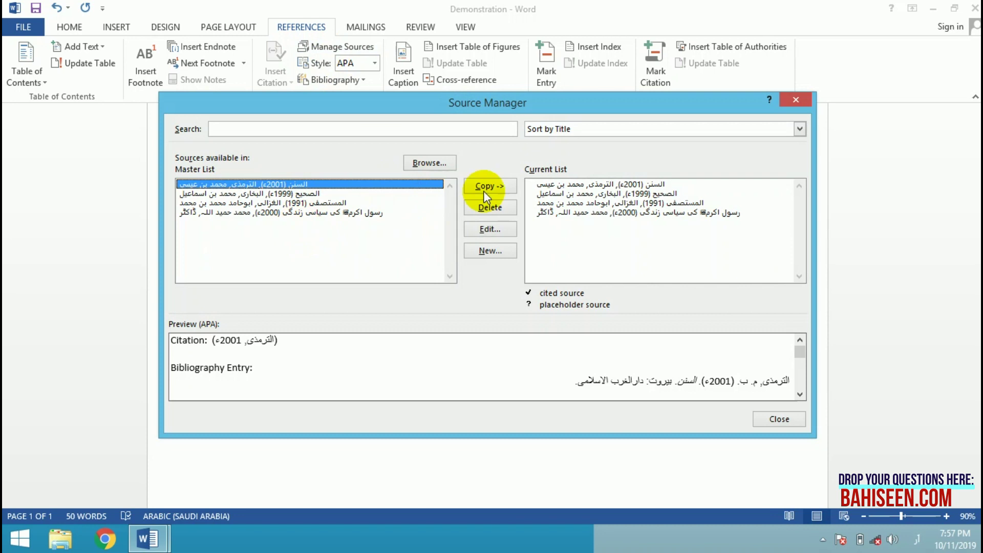
drag(631, 105, 506, 115)
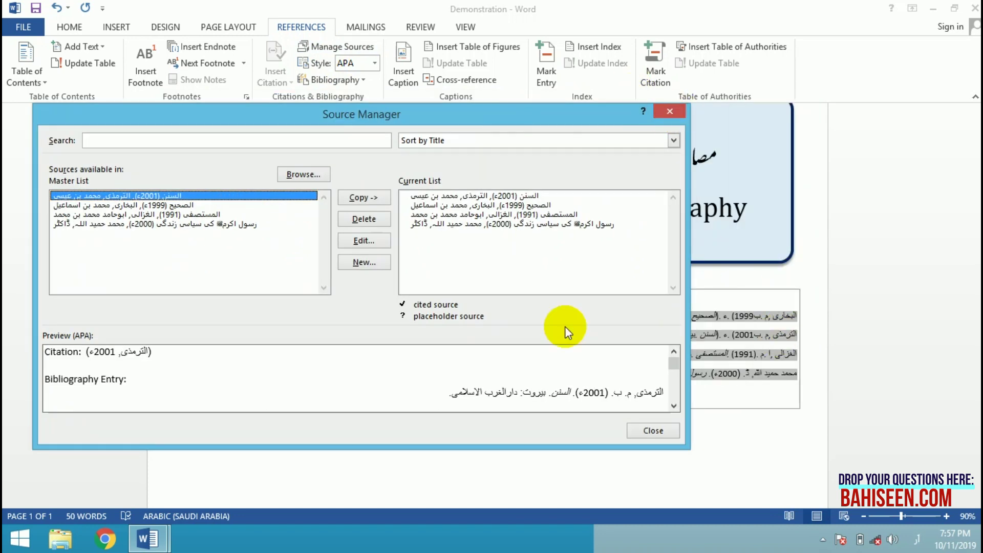
click(377, 264)
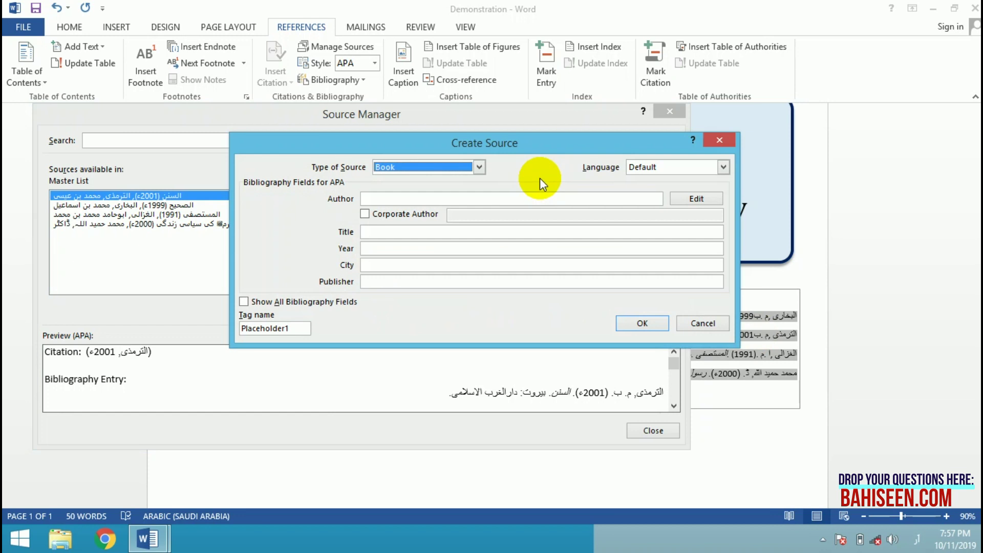
drag(535, 143, 404, 174)
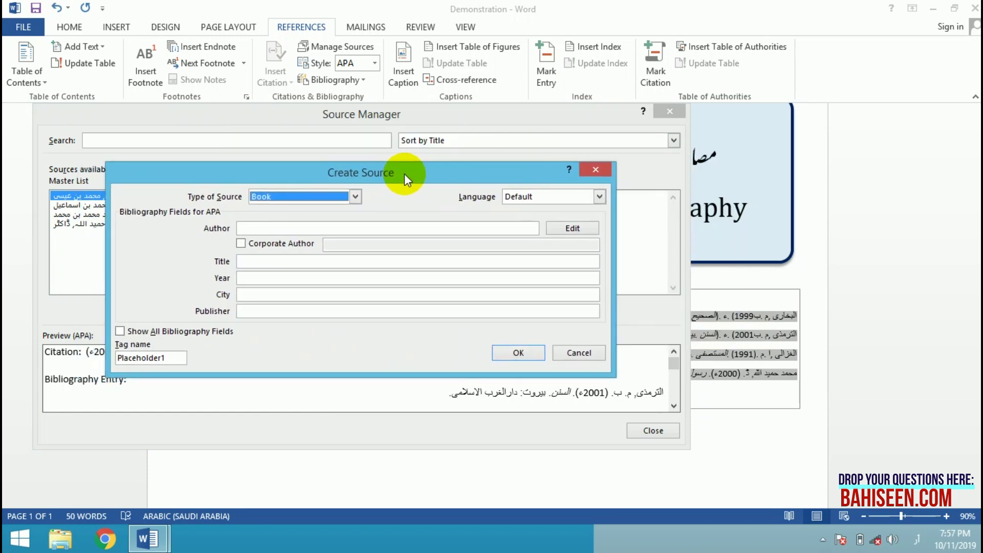
Look through the available source types for the new source and keep Book
click(354, 196)
mouse_move(357, 221)
mouse_down()
mouse_move(357, 239)
mouse_move(356, 212)
mouse_up()
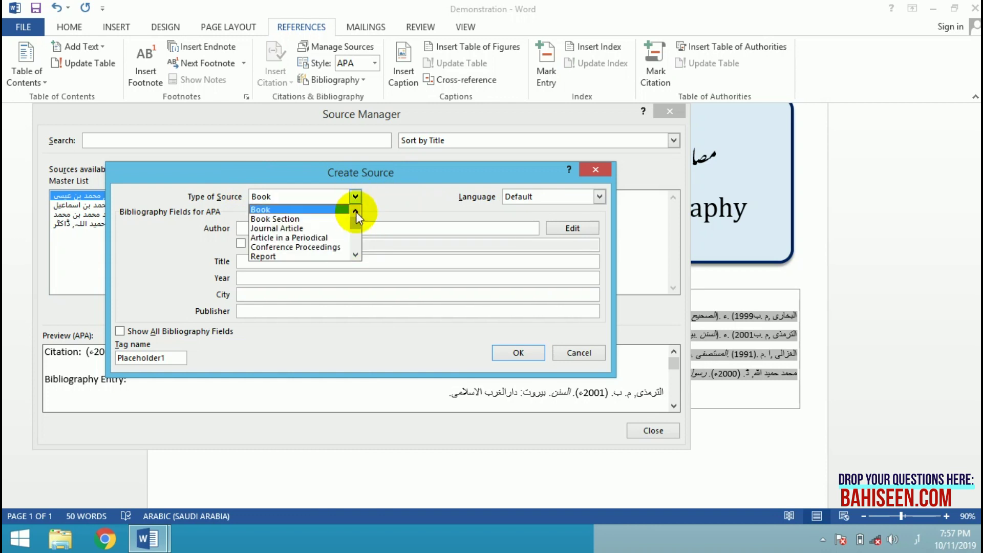
click(355, 255)
click(355, 255)
click(355, 254)
click(355, 254)
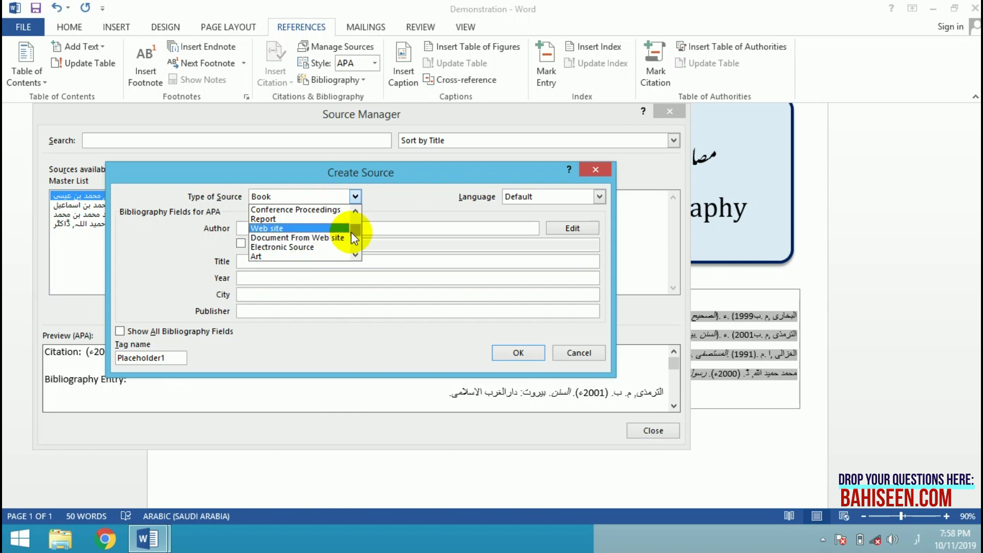
mouse_move(355, 234)
mouse_down()
mouse_move(356, 245)
mouse_move(352, 218)
mouse_up()
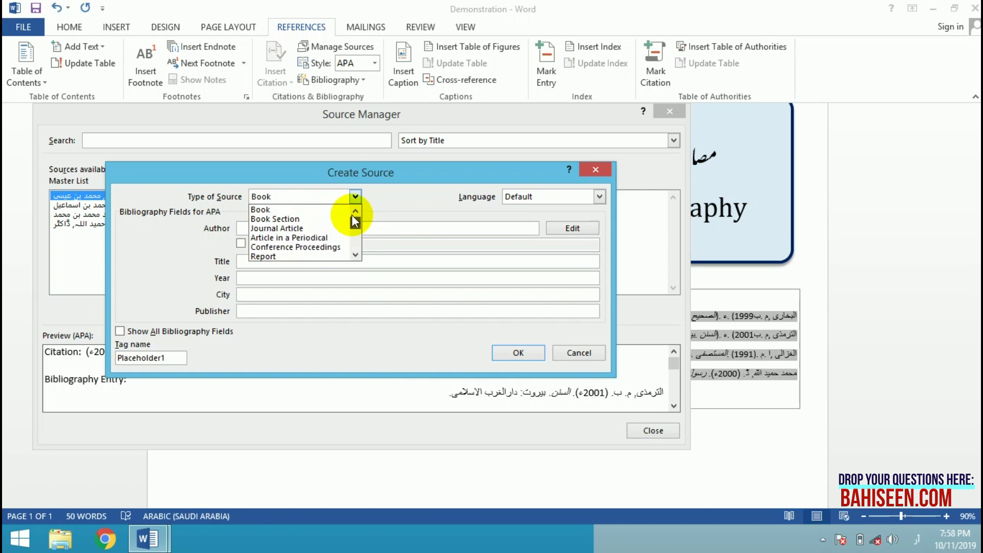
click(317, 215)
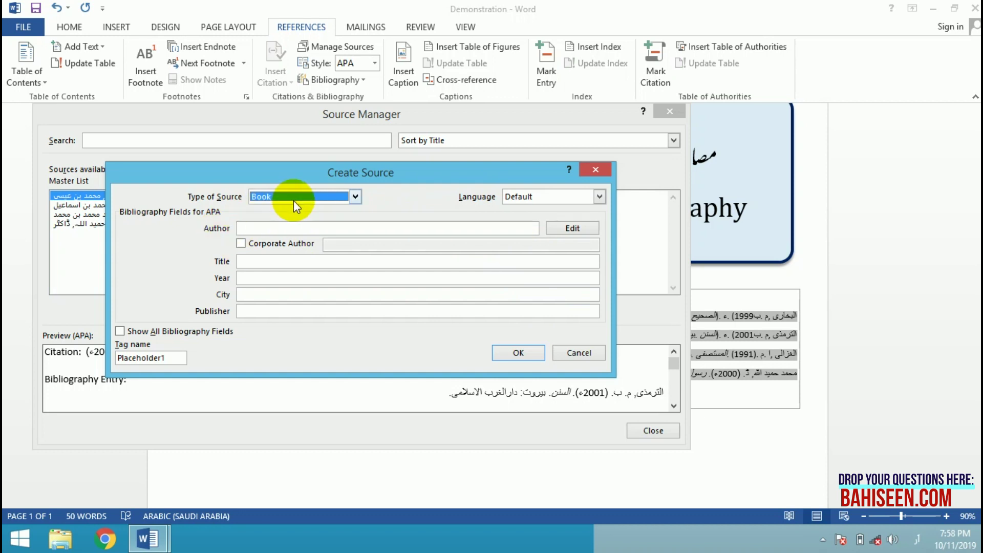
Examine the example hints for the book's author, title, city and publisher fields
click(328, 227)
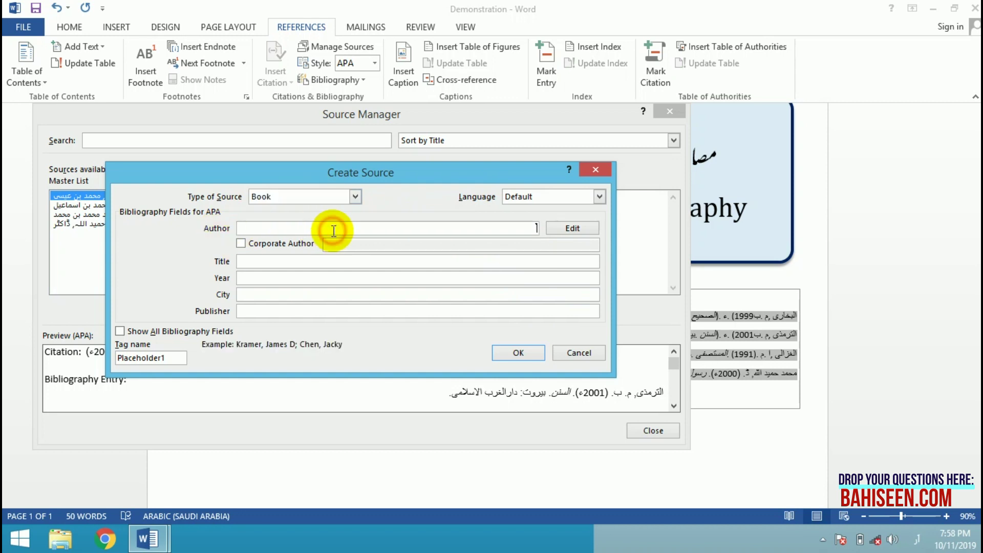
click(309, 261)
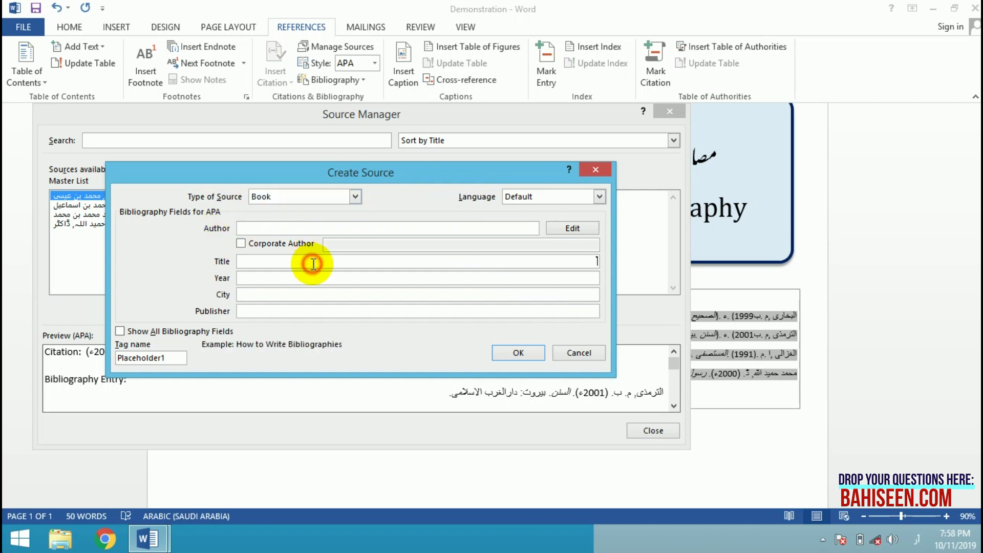
click(308, 295)
click(310, 311)
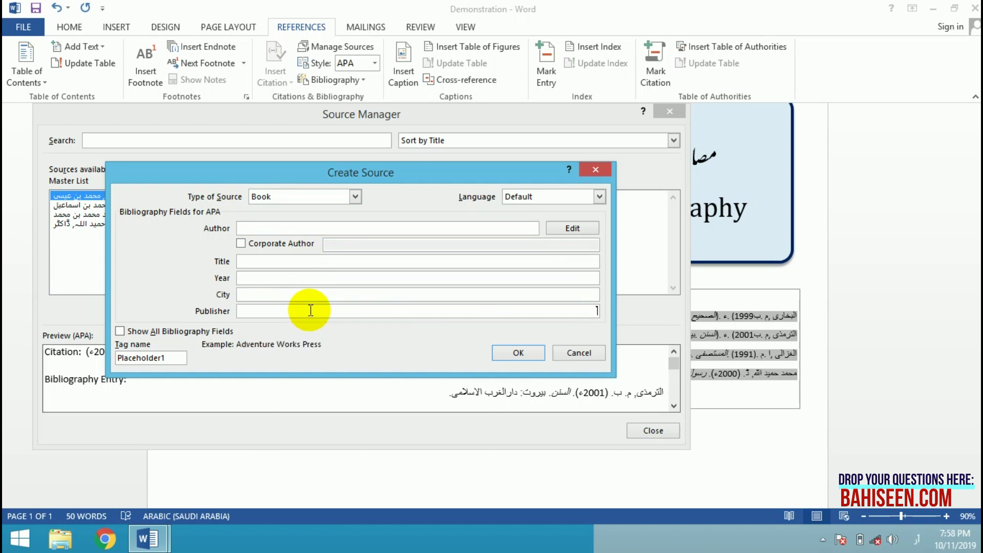
click(307, 310)
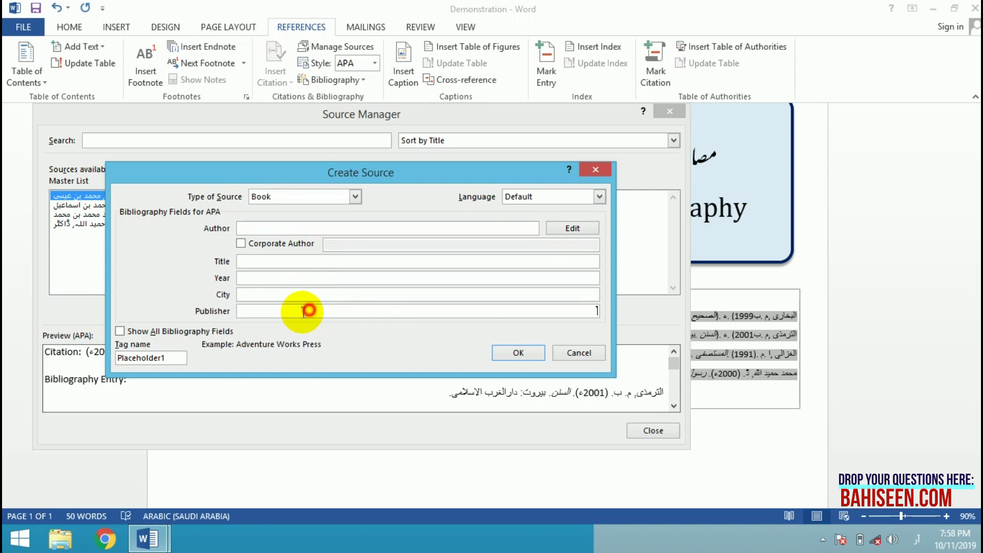
Show all bibliography fields for the book, look through them, and return to the short field list
click(120, 332)
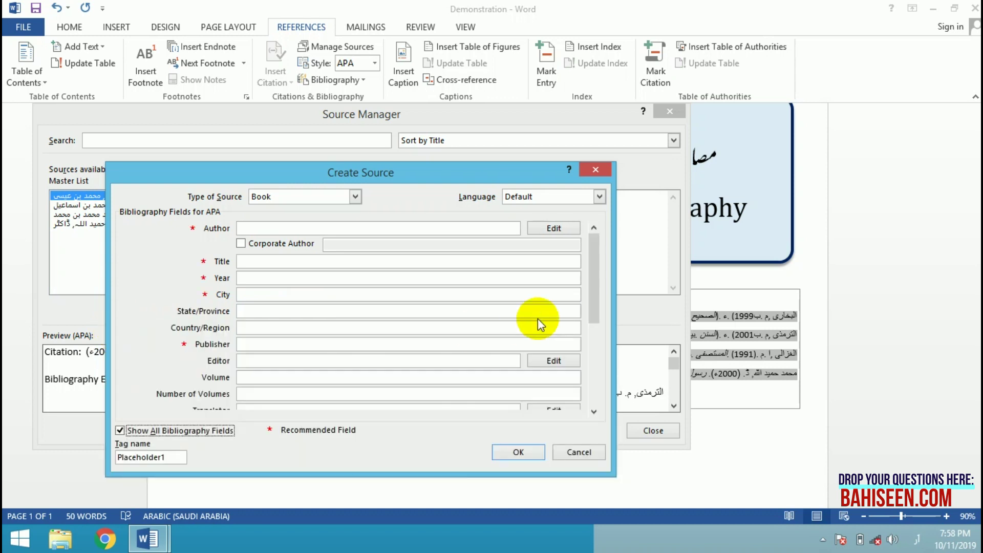
drag(595, 286, 589, 331)
click(248, 245)
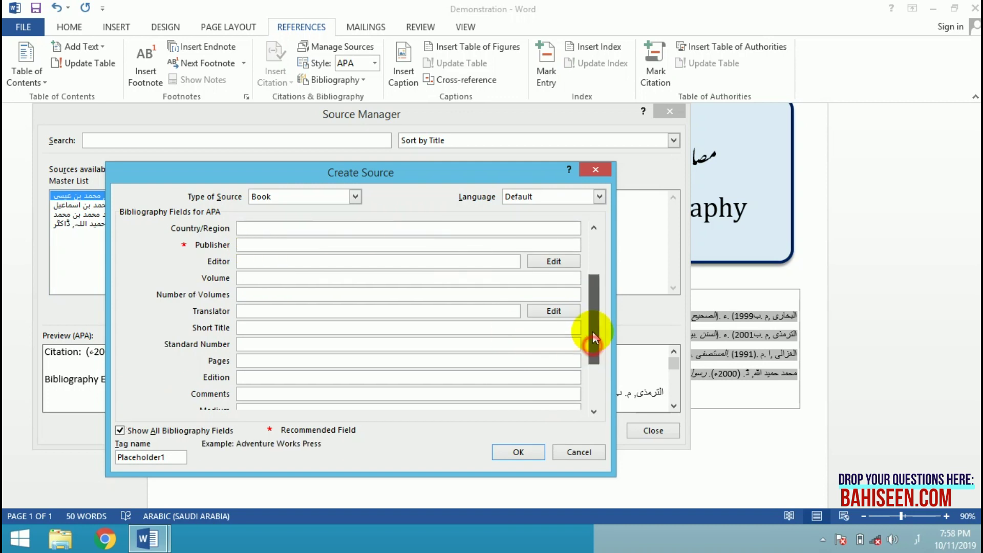
drag(598, 346, 592, 324)
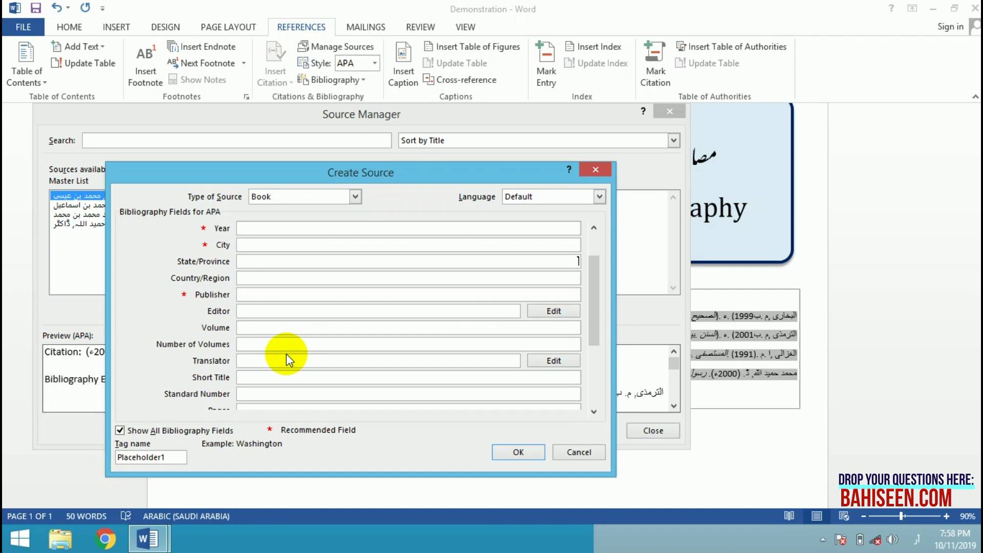
drag(590, 287, 601, 221)
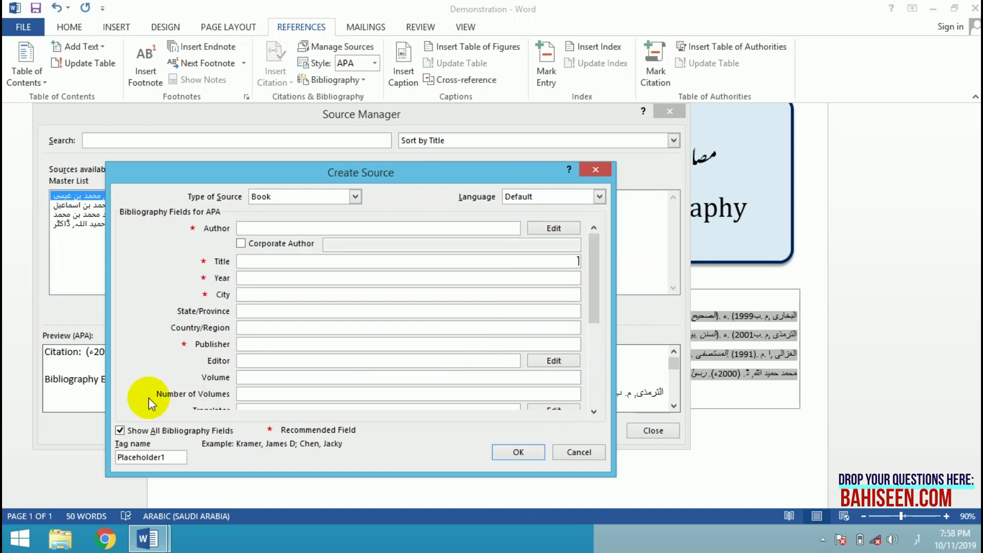
click(120, 430)
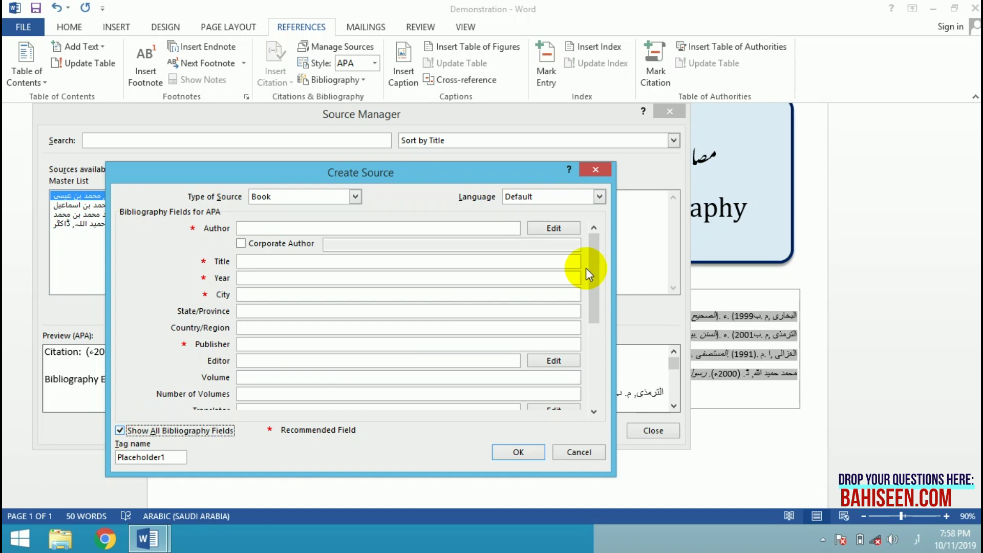
click(120, 431)
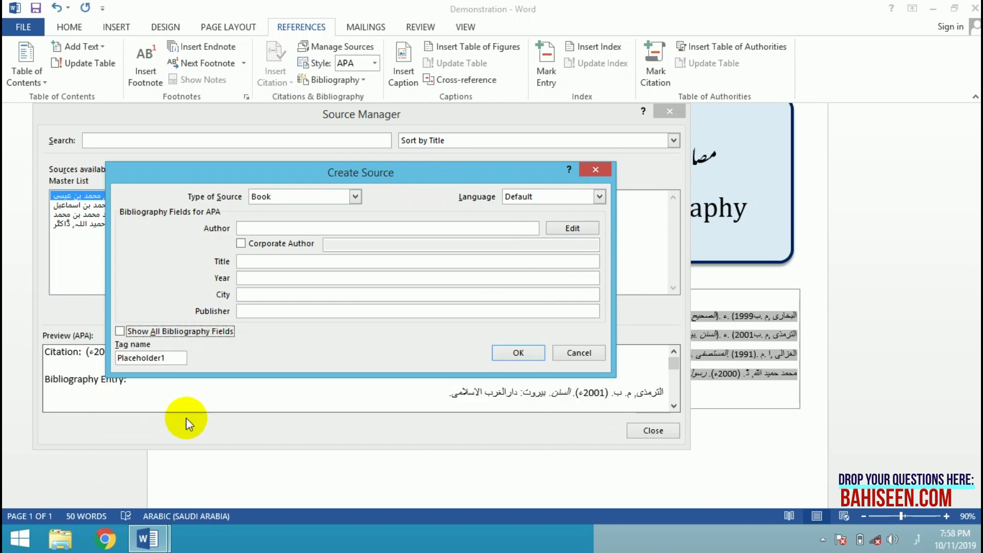
click(366, 228)
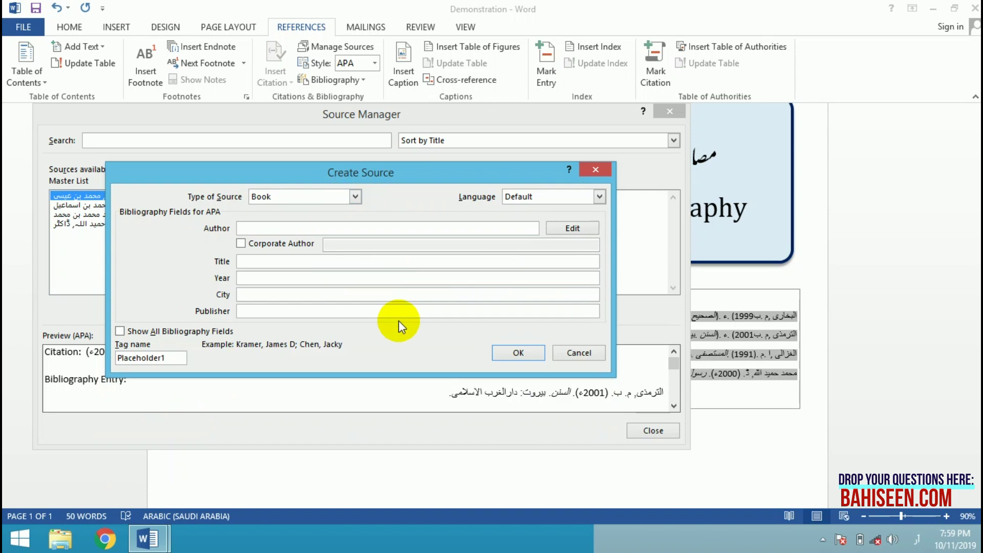
Switch the source type to Journal Article, examine its title, journal name, year and pages fields, and return to Book
click(357, 199)
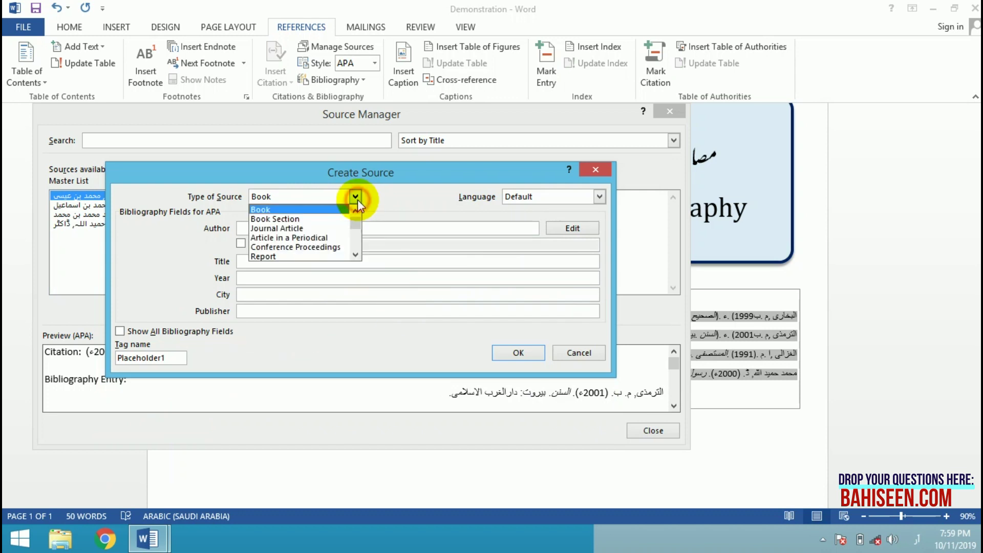
click(309, 229)
click(245, 261)
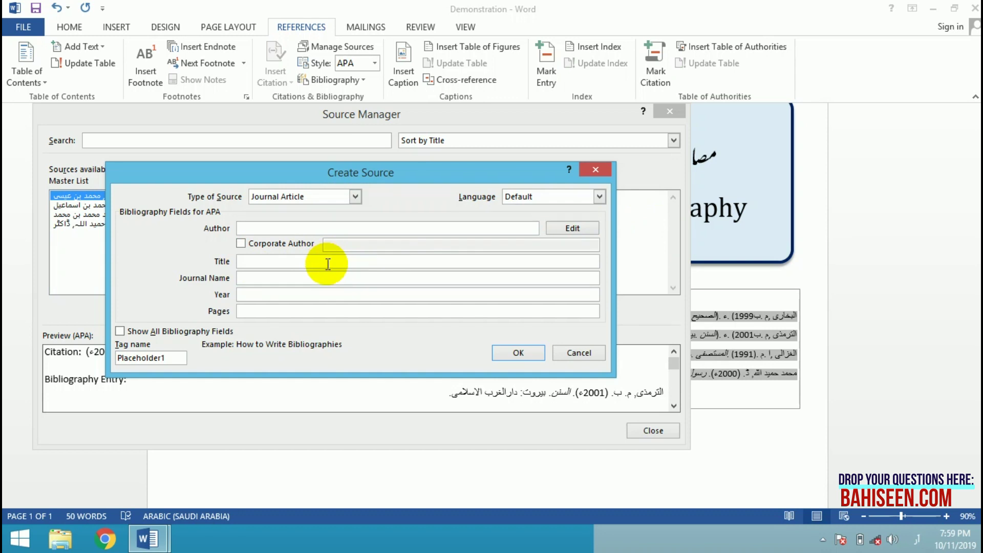
click(338, 278)
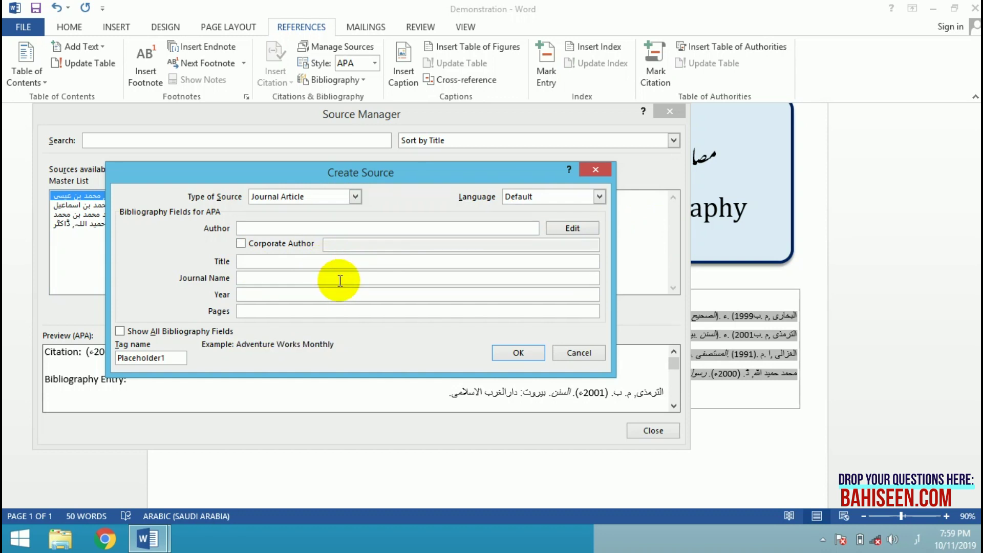
click(347, 296)
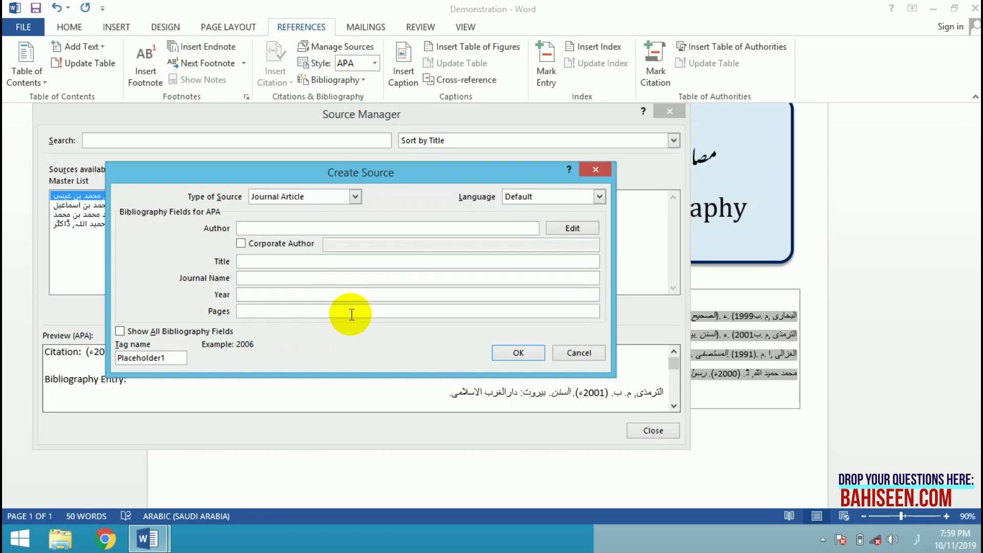
click(351, 312)
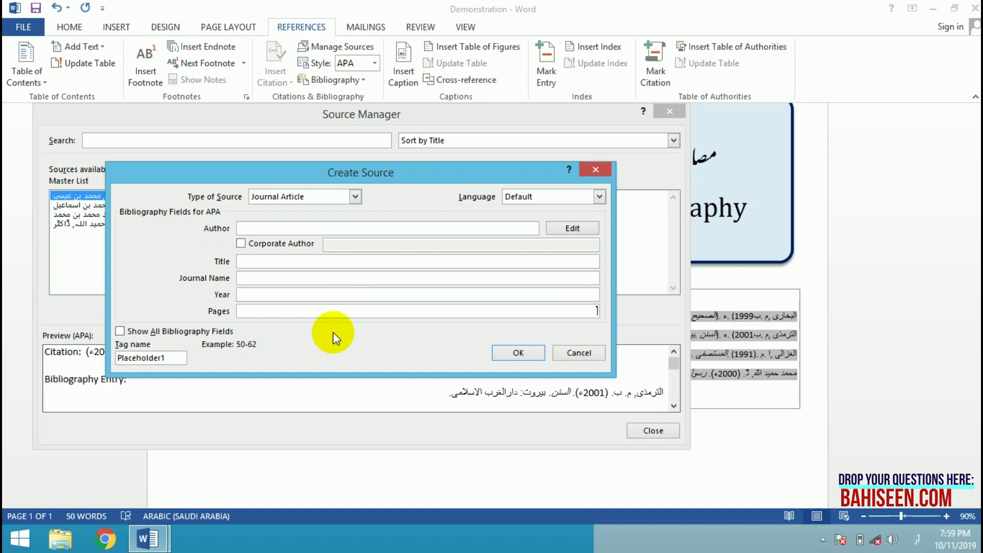
click(355, 197)
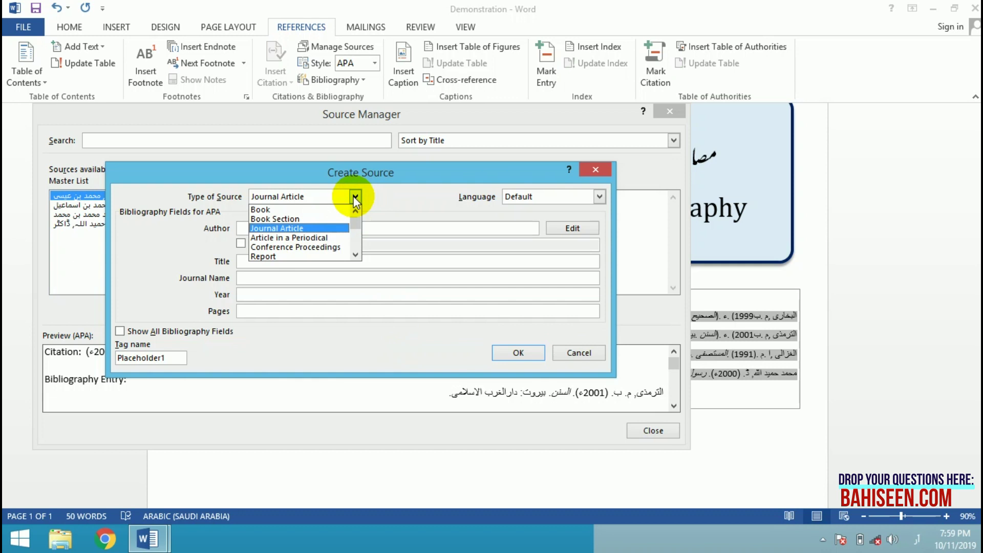
click(294, 209)
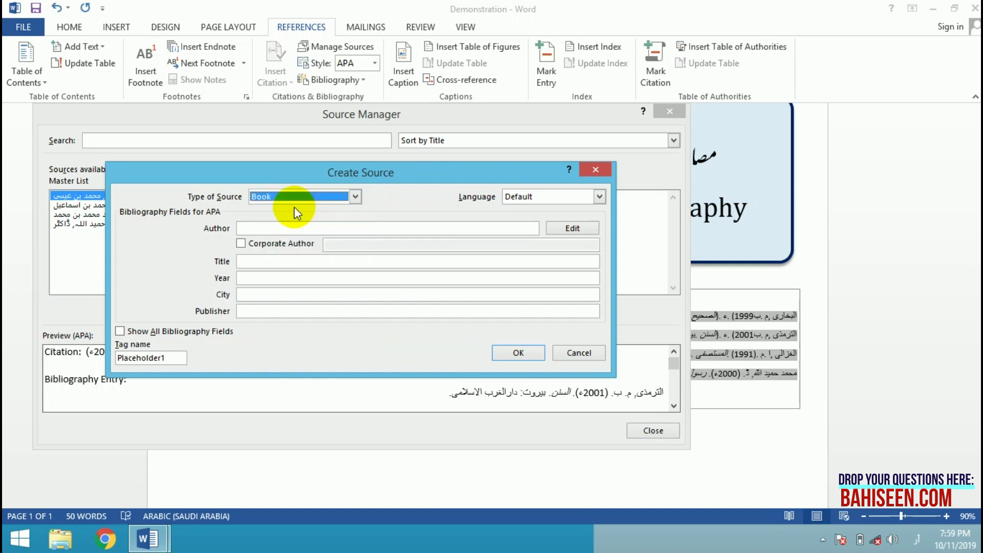
Set the new source's language to Arabic (Saudi Arabia)
click(601, 200)
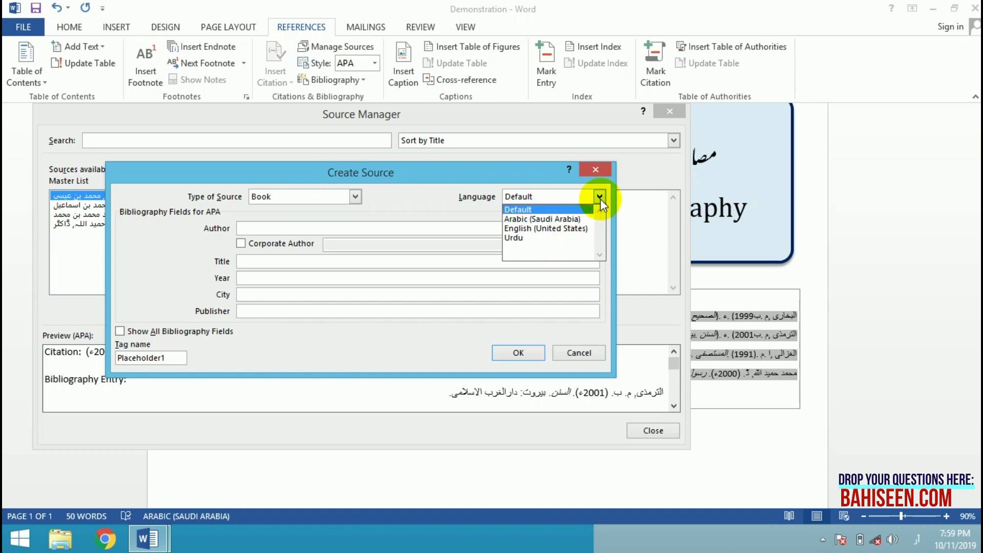
click(543, 219)
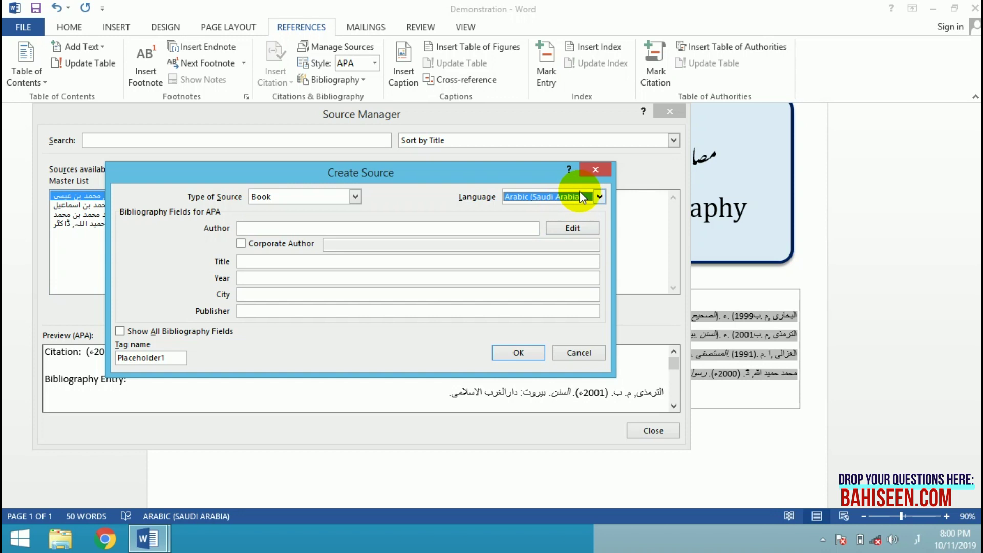
click(581, 197)
click(558, 216)
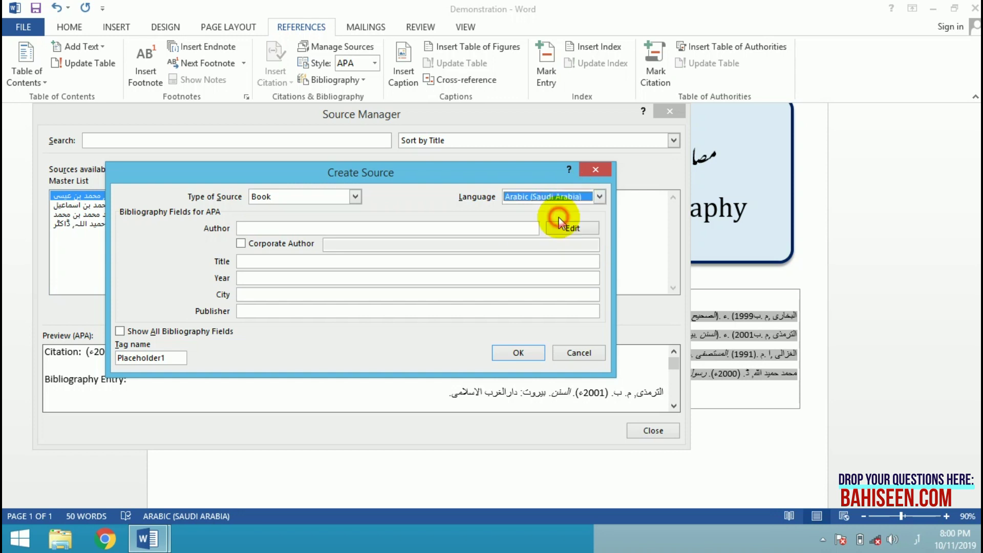
Enter محمد بن ادريس الشافعى as the book's author
click(500, 227)
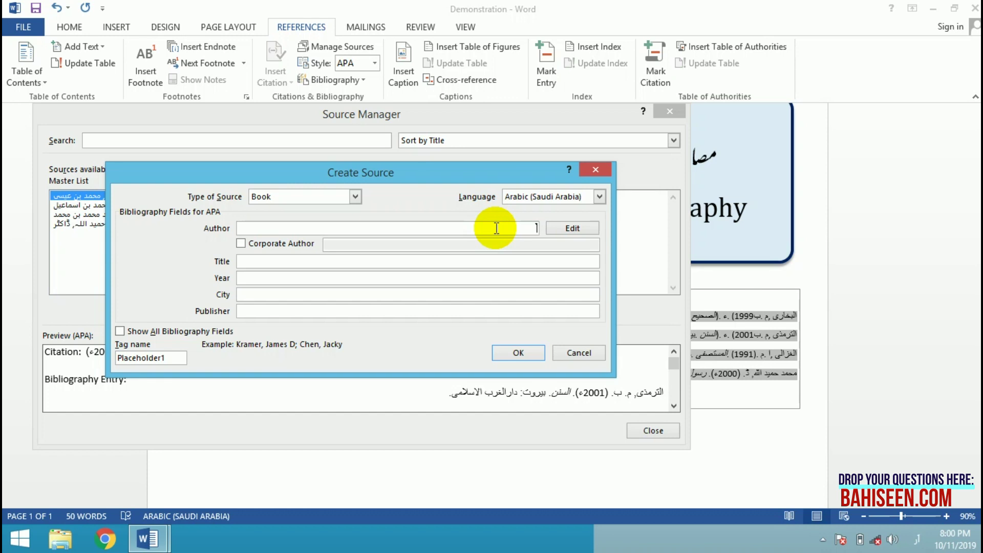
text(مح)
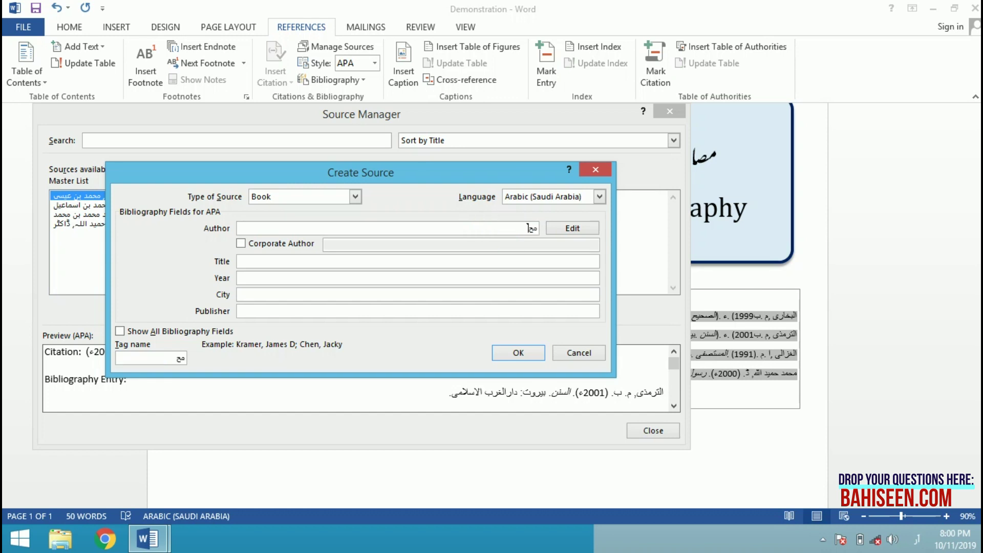
text(مد بن ادرس)
key(BackSpace)
text(يس الشافعى)
Give the book the title المسند, year 1998, city بيروت and publisher دارالكتب
click(530, 265)
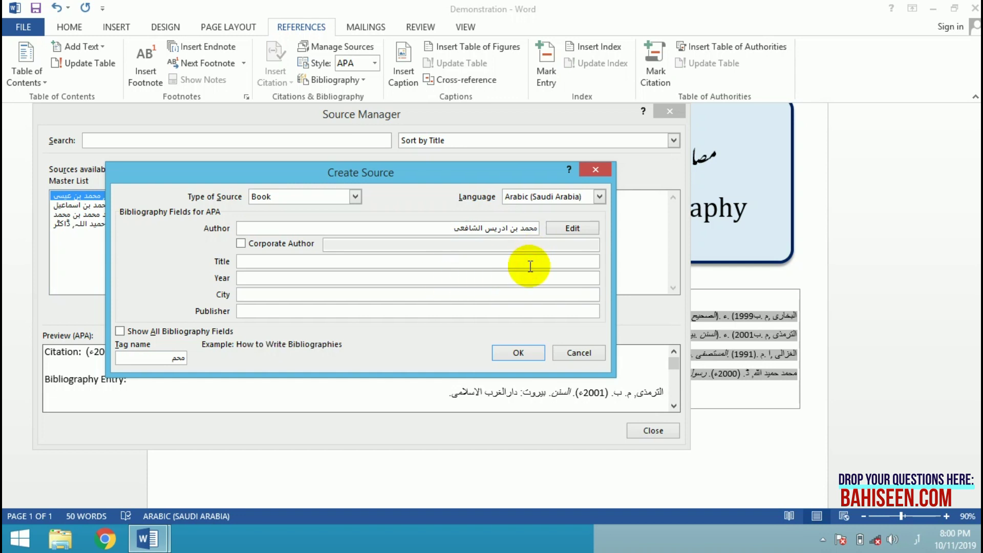
text(المسند)
key(Tab)
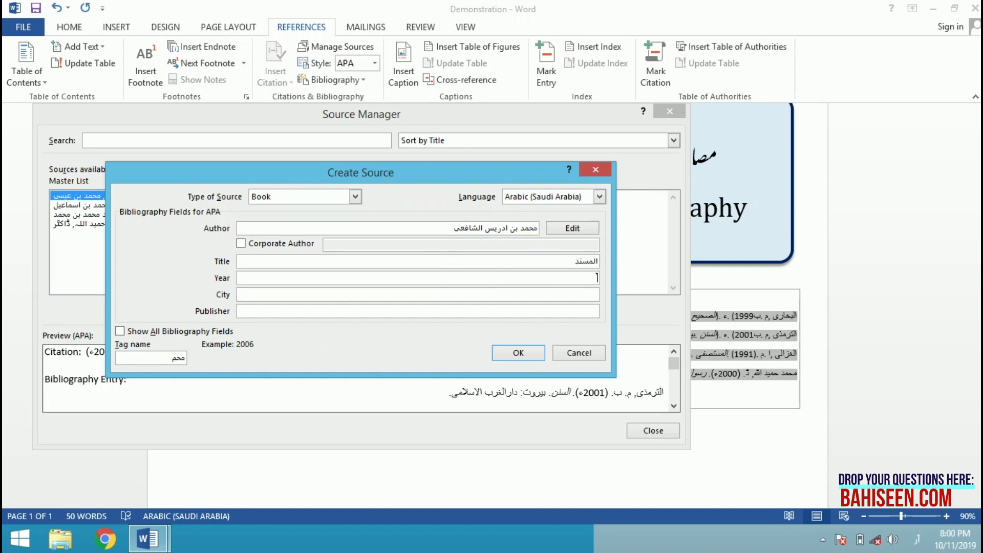
text(1998)
key(Tab)
text(بيروت)
click(560, 309)
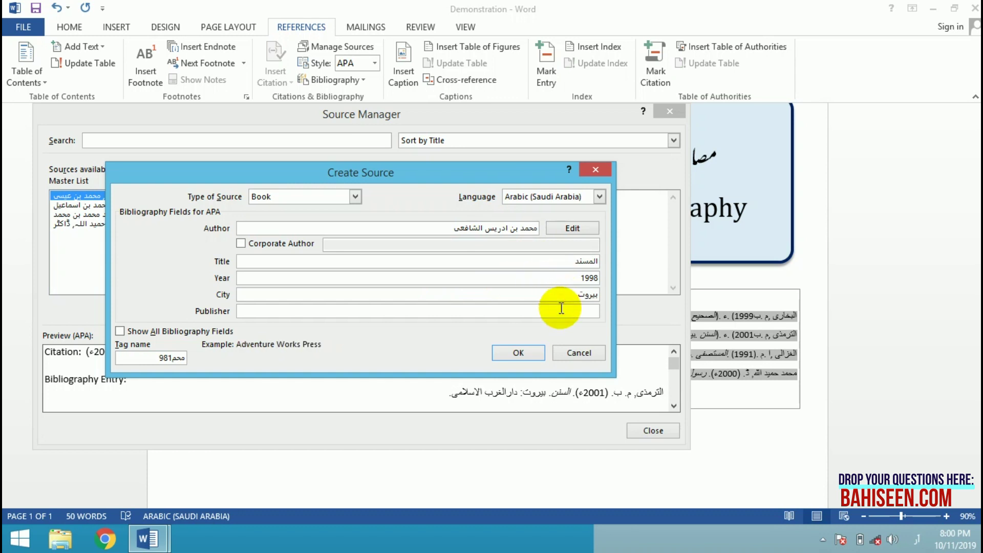
text(دارالكتب)
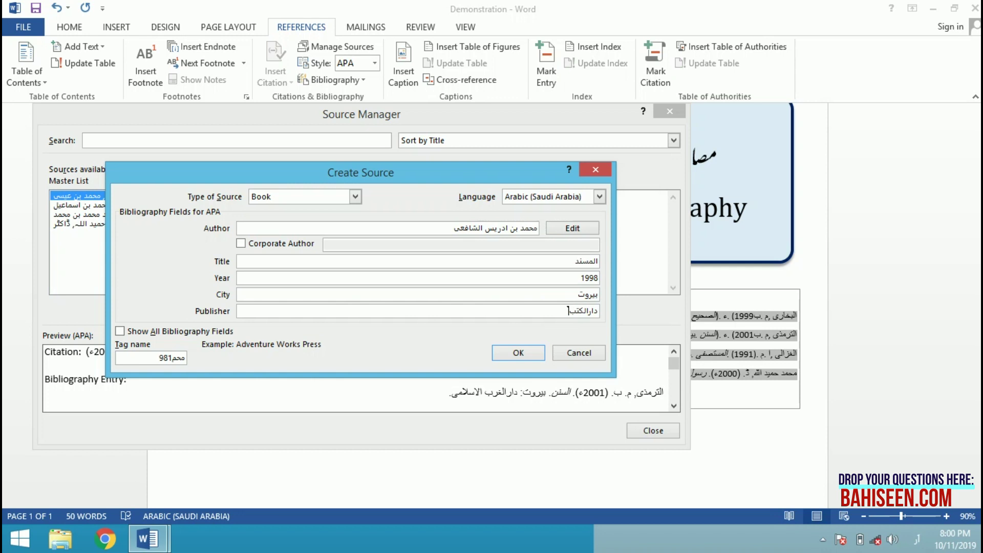
Try adding the country ،لبنان after the city name, and remove it again
click(568, 296)
text(،لبنا)
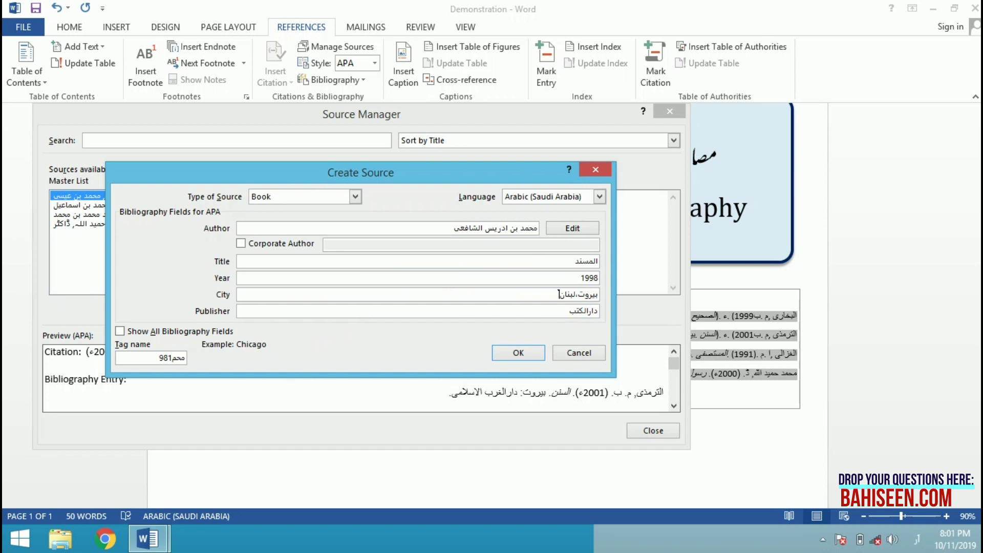
key(BackSpace)
key(BackSpace)
key(BackSpace)
key(BackSpace)
key(BackSpace)
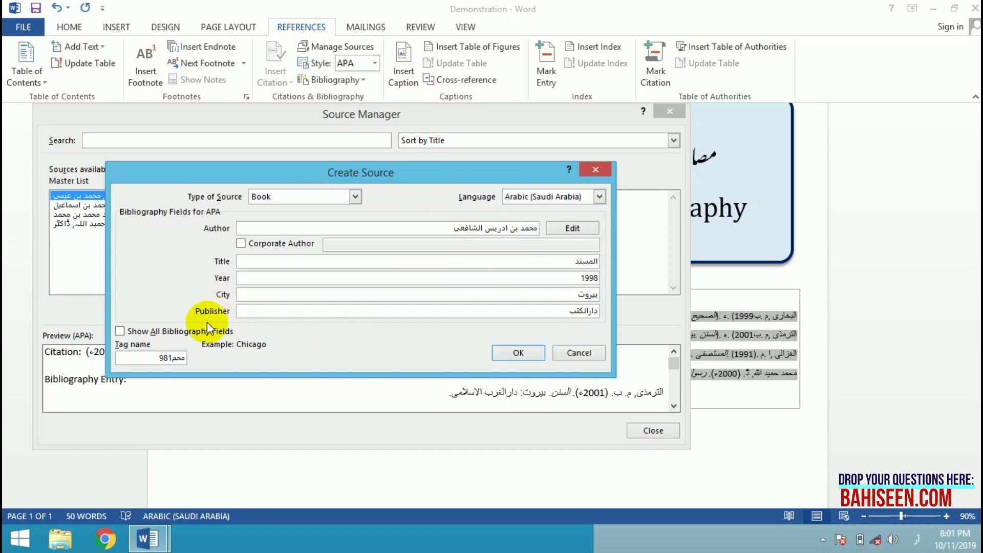
Show all bibliography fields for the book and set its country/region to لبنان
click(118, 331)
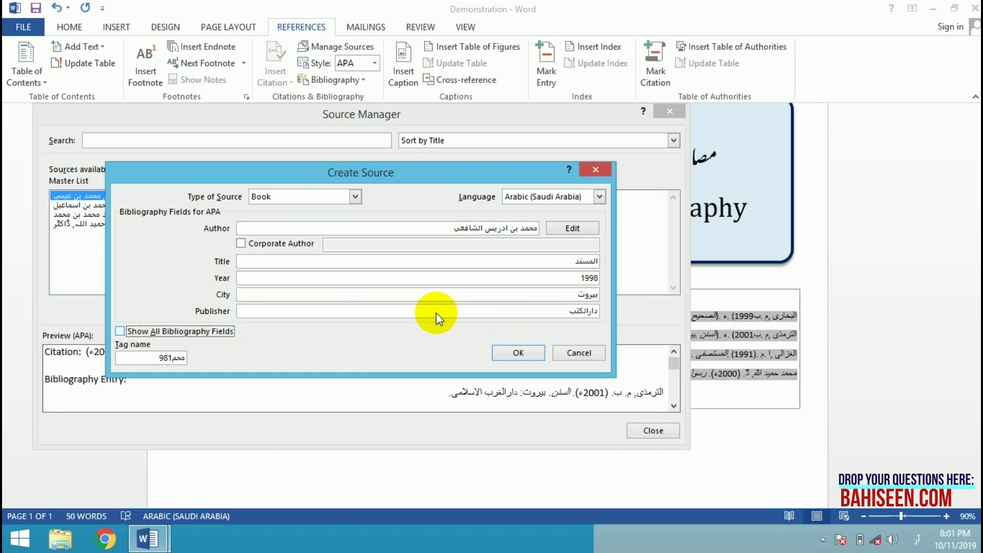
key(space)
click(423, 311)
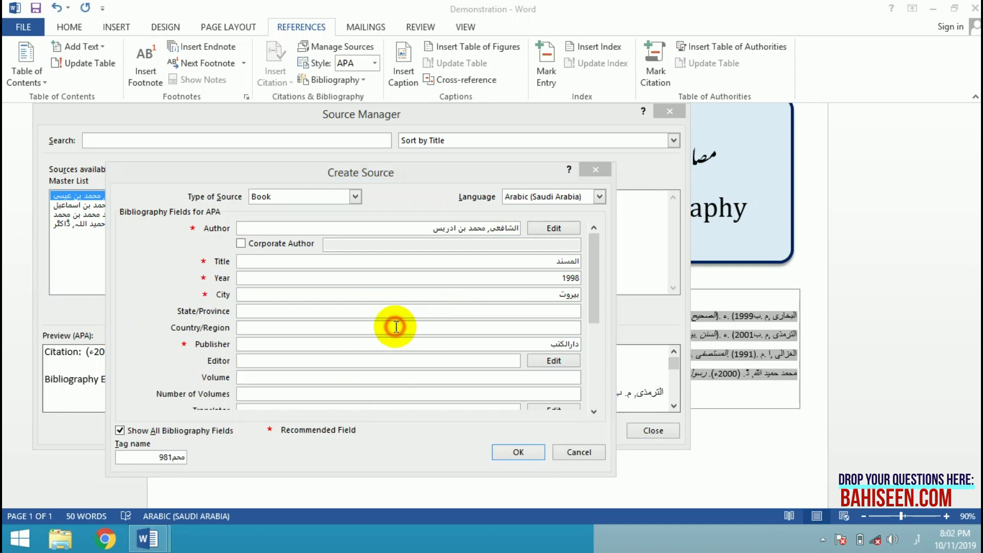
drag(591, 283, 592, 293)
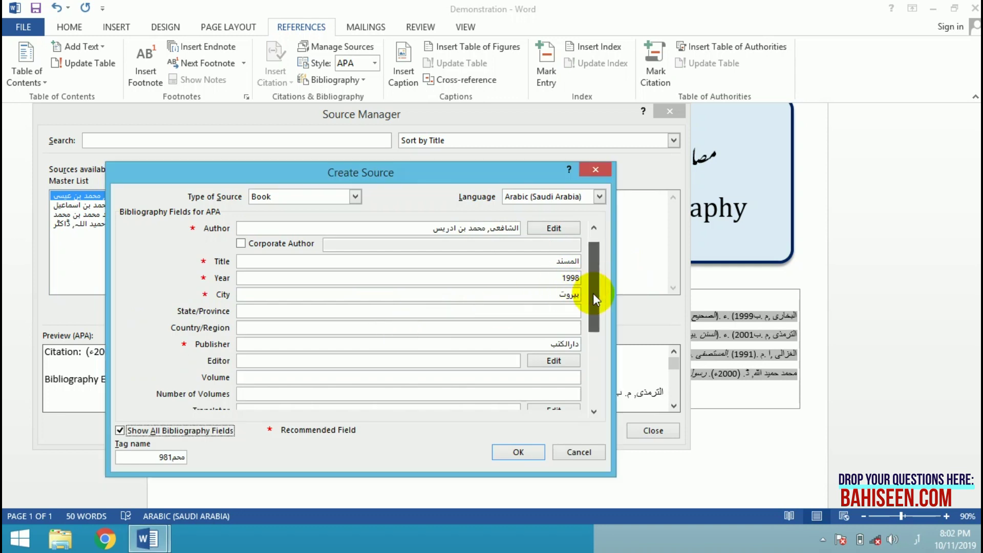
click(496, 307)
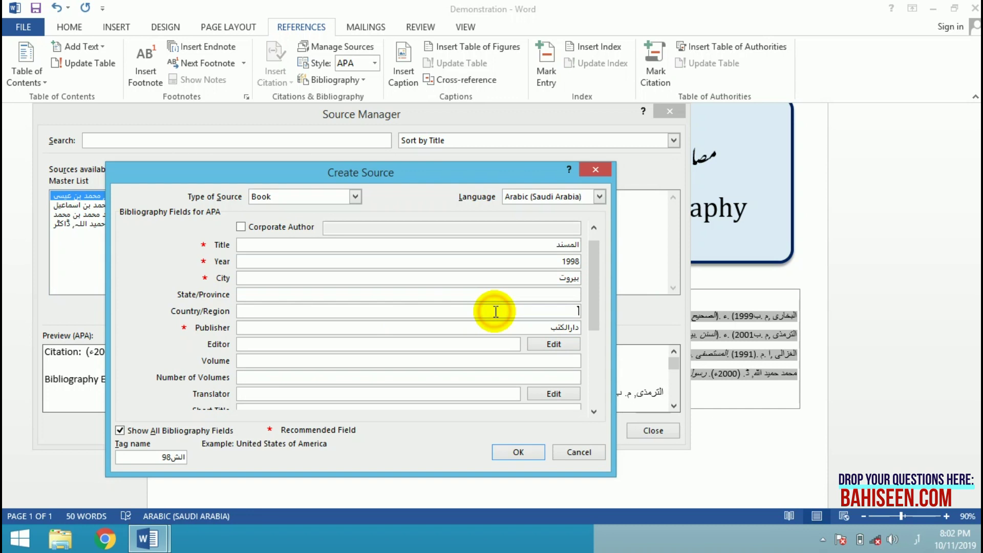
text(لبنان)
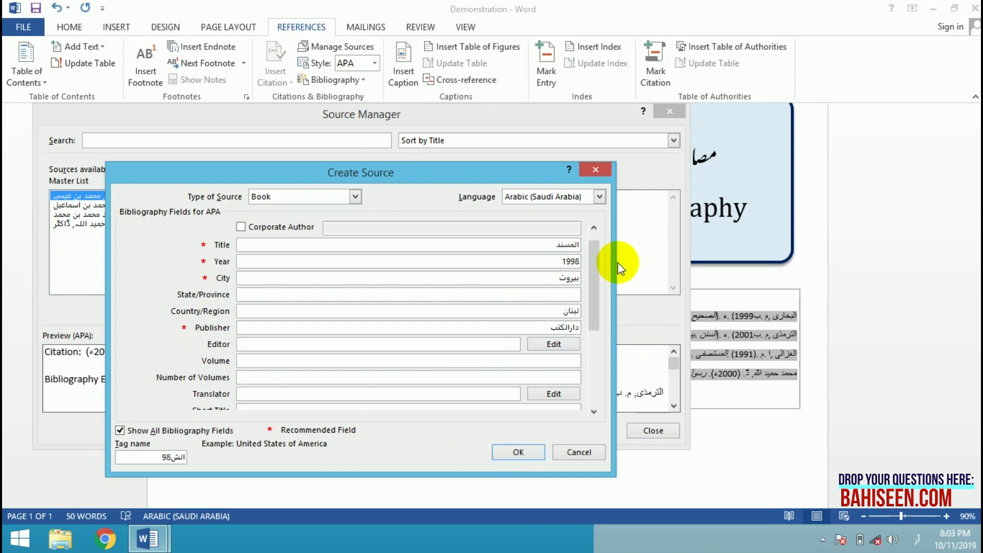
Save the new book source and close the Source Manager
drag(591, 271, 594, 230)
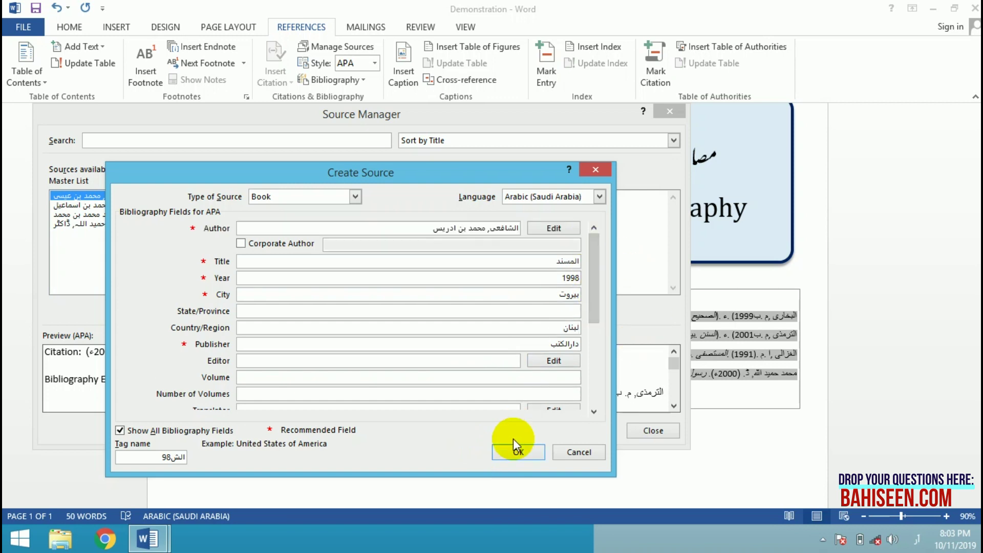
click(514, 453)
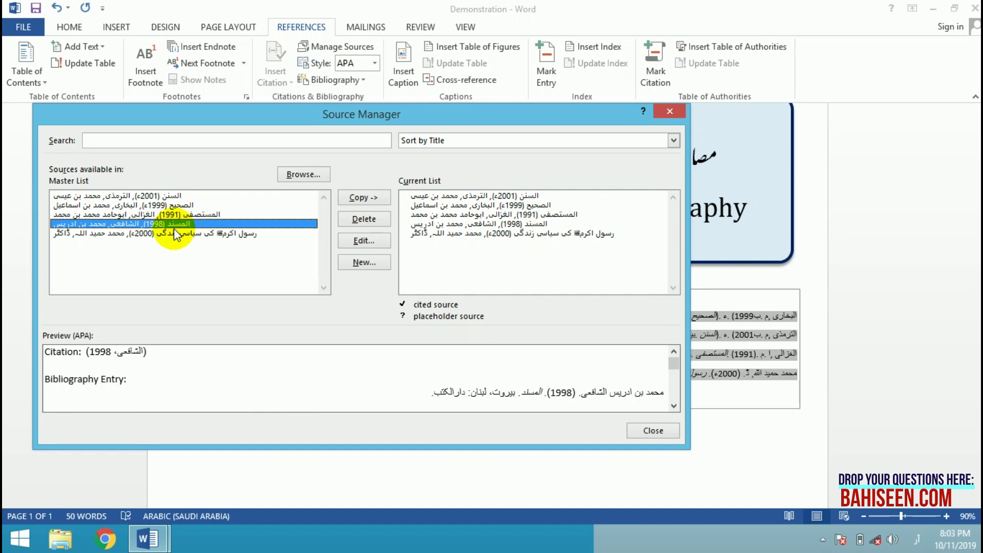
click(654, 431)
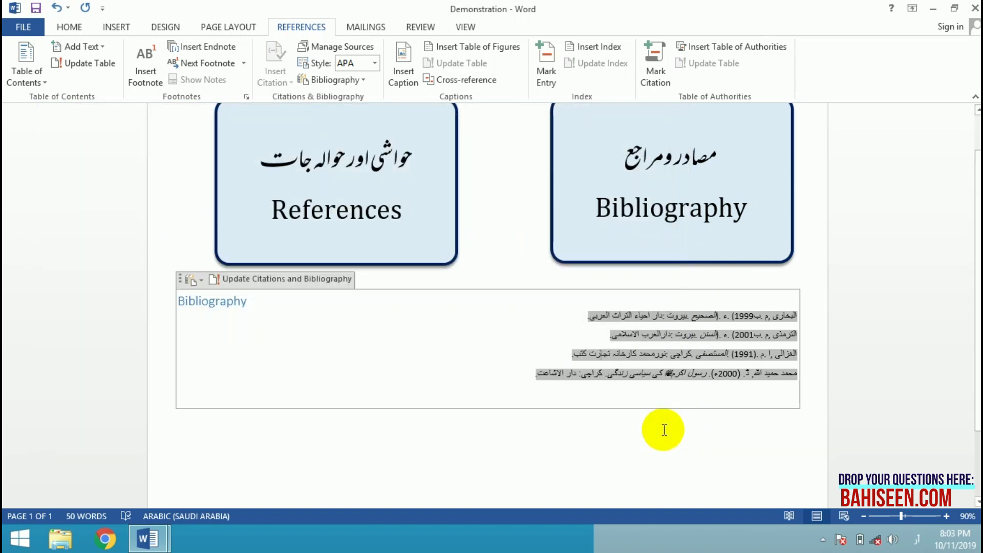
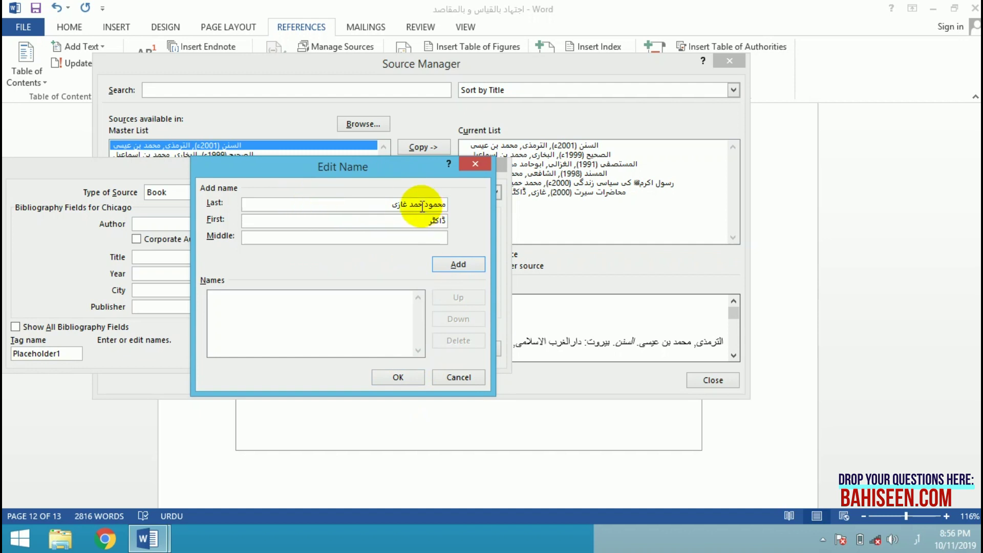
Correct the new source's author last name to محمود احمد غازی, and save the source
click(387, 205)
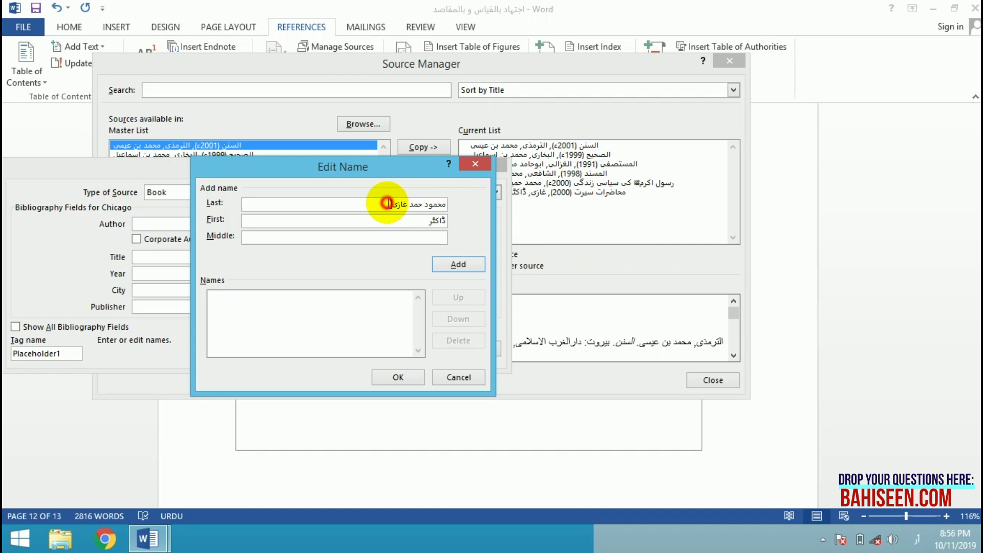
drag(387, 203, 453, 208)
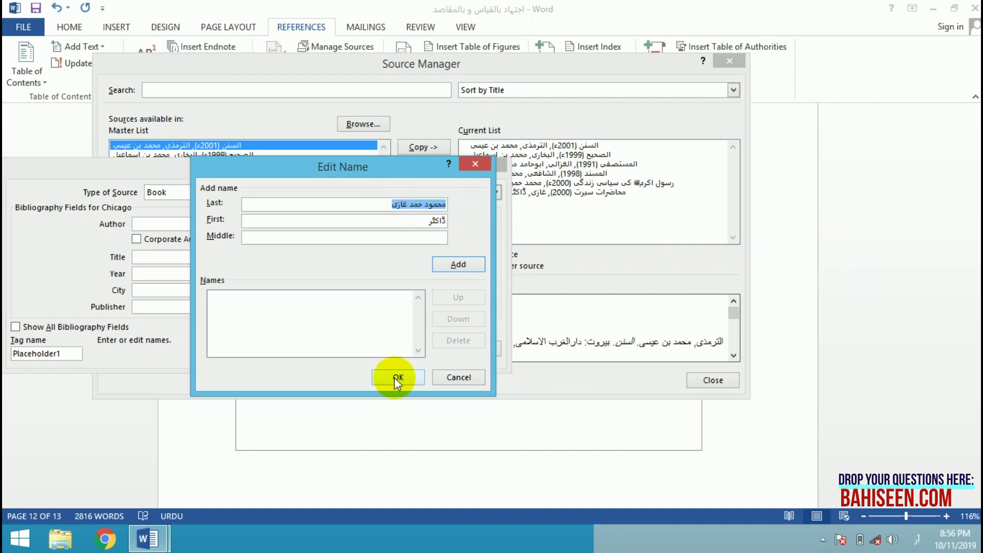
click(403, 207)
click(419, 204)
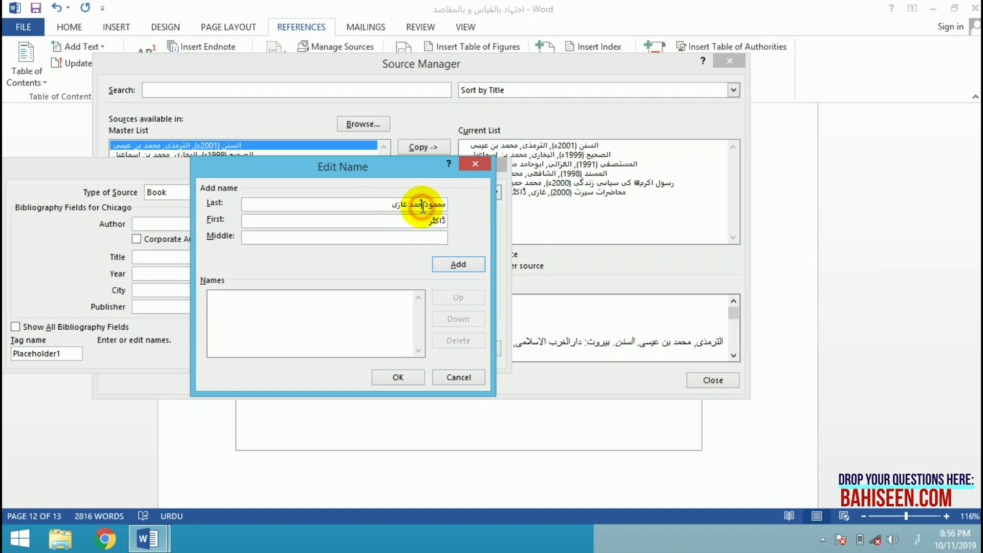
text(ا)
click(398, 378)
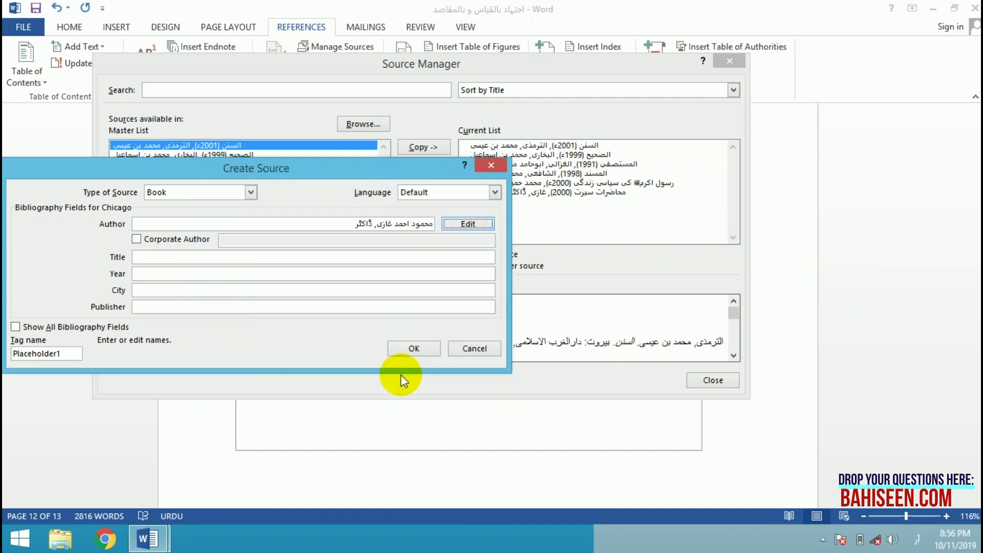
click(415, 345)
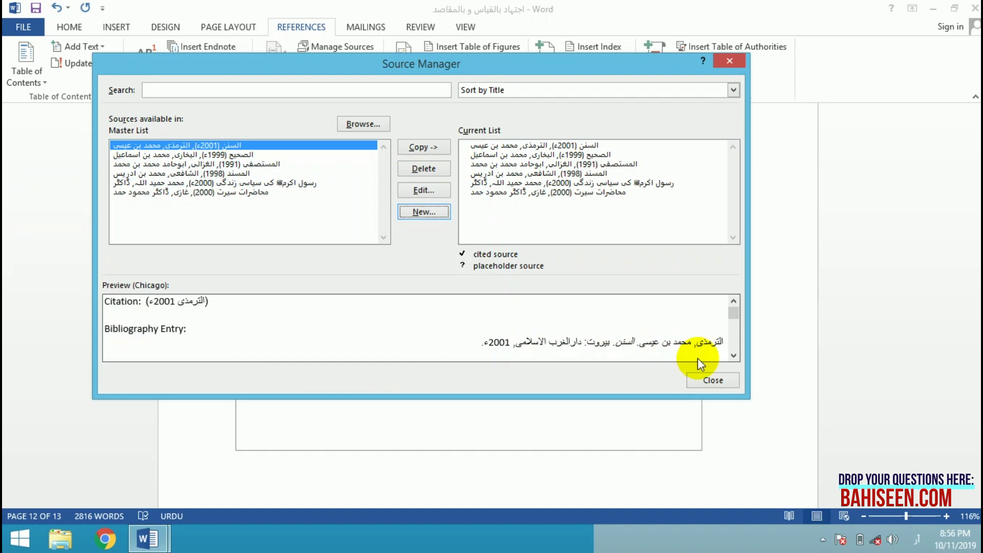
click(714, 380)
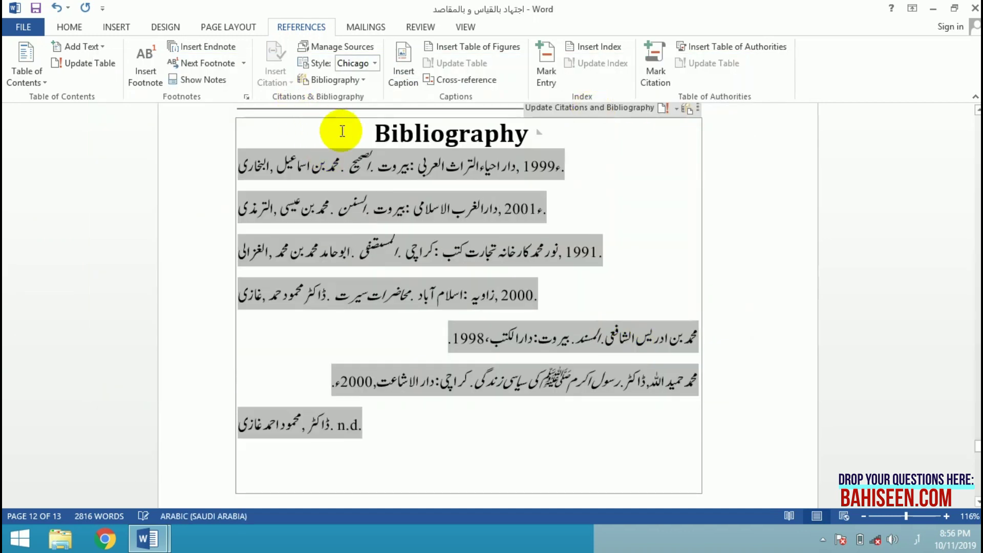
Set all the entries under the Bibliography heading to right-to-left text direction
click(444, 173)
drag(444, 173, 406, 430)
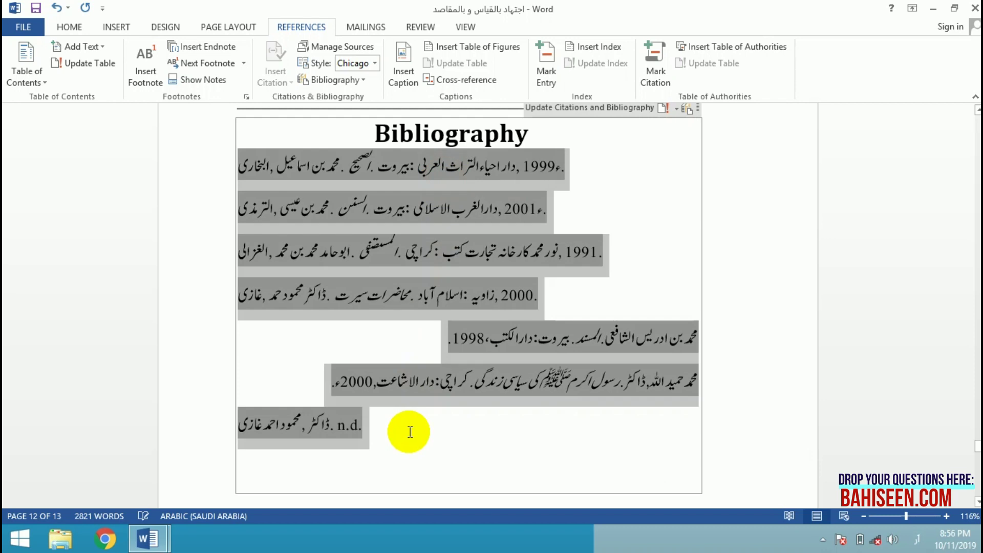
click(70, 28)
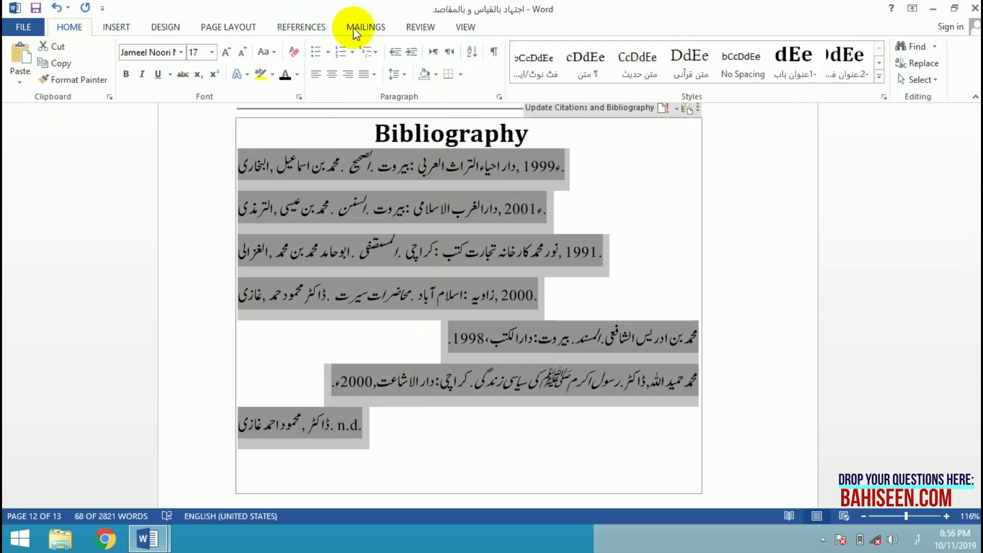
click(449, 52)
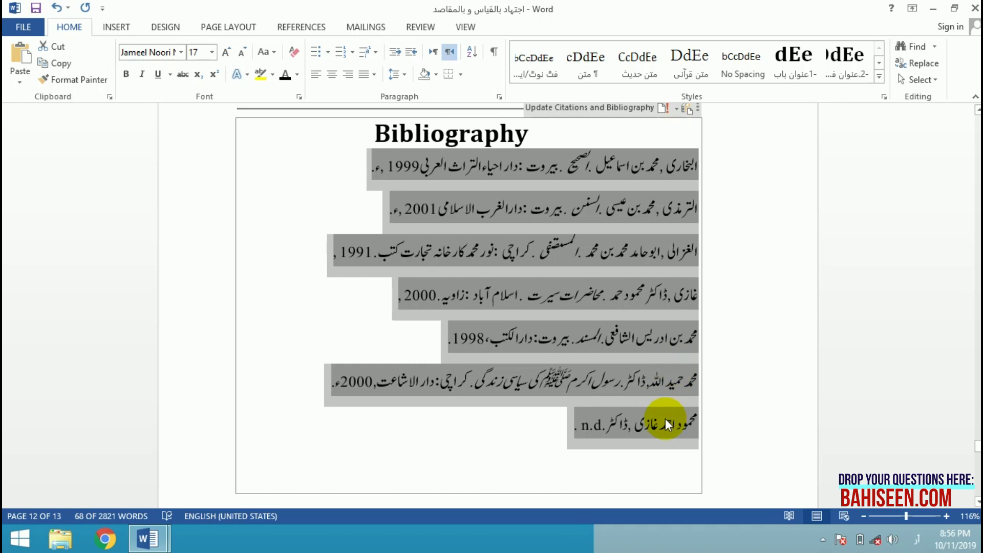
Examine the name order in the last bibliography entry and compare it with the entries above it
click(650, 423)
click(620, 425)
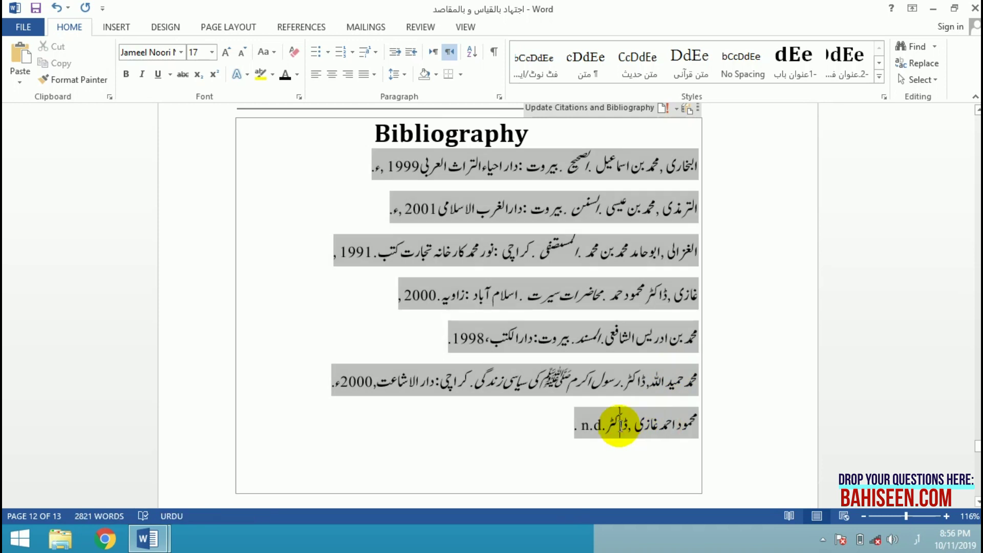
click(612, 296)
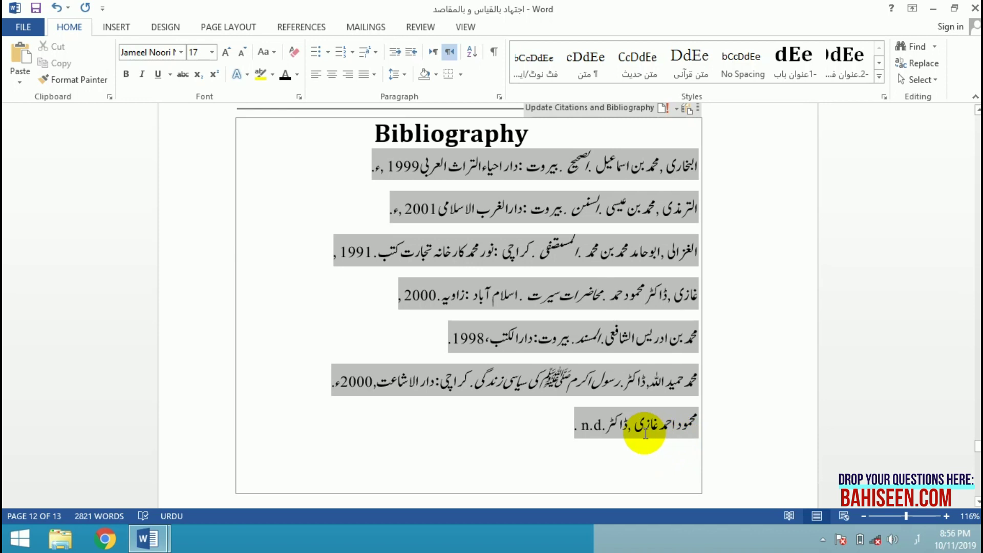
click(610, 436)
click(677, 376)
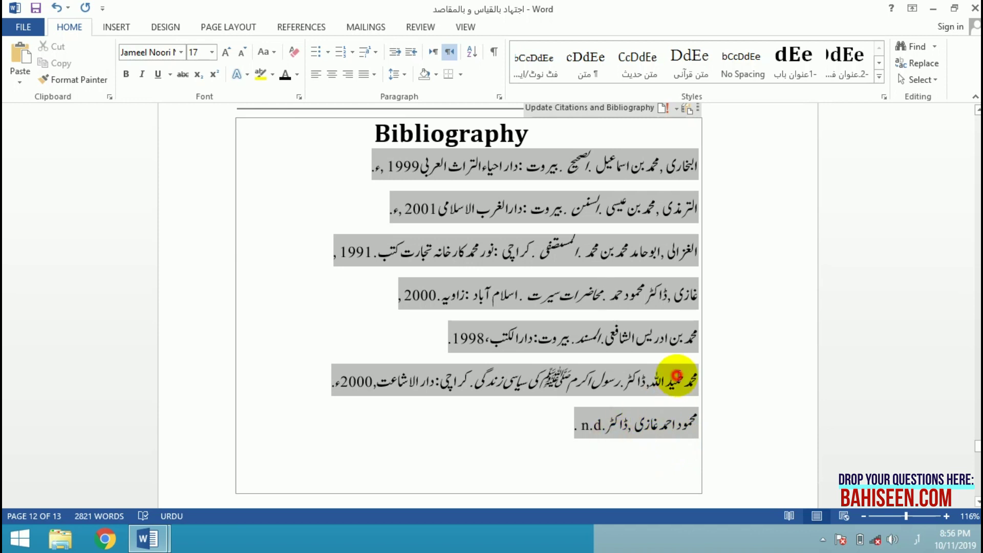
drag(677, 376, 669, 432)
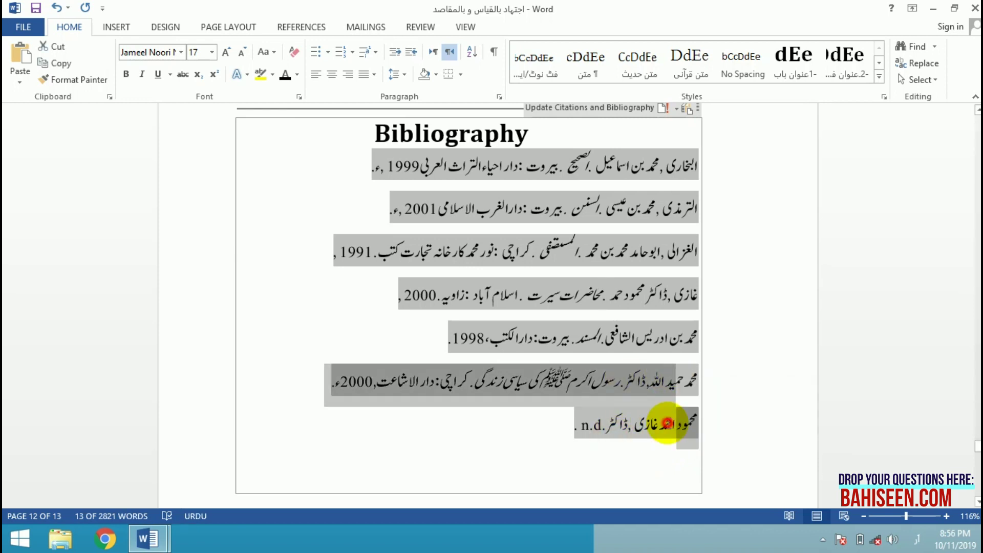
click(666, 422)
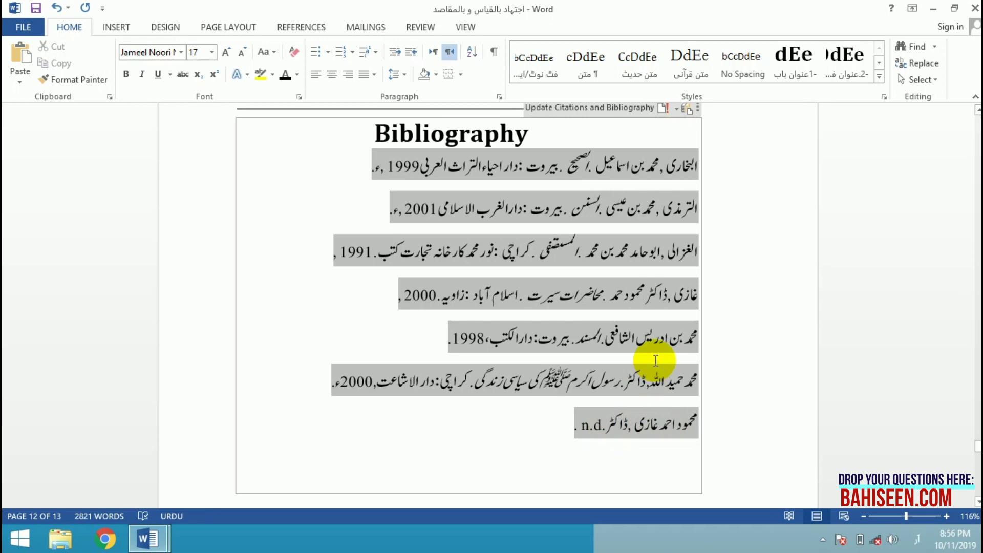
click(645, 423)
Examine the last, first and middle name fields for a new source's author, and close without creating the source
click(326, 29)
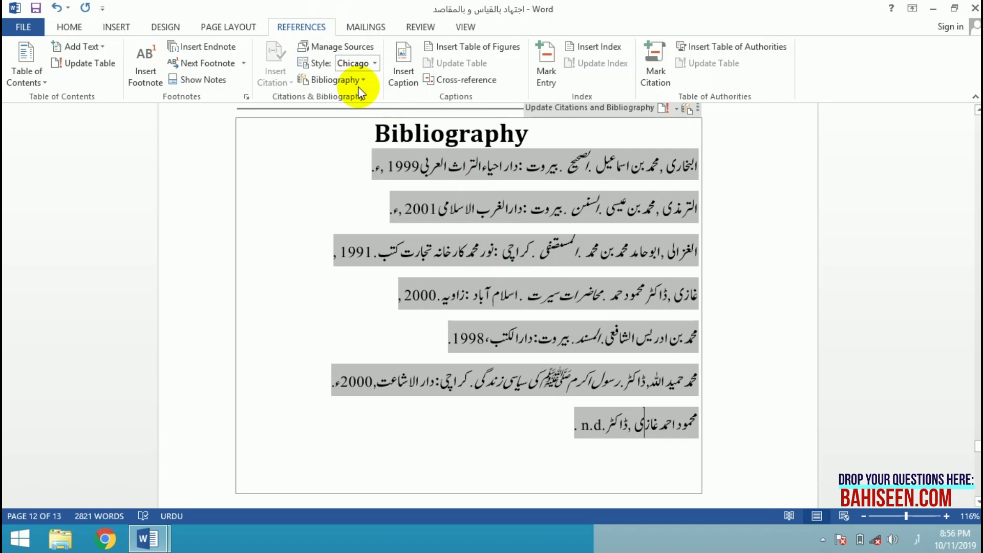
click(323, 46)
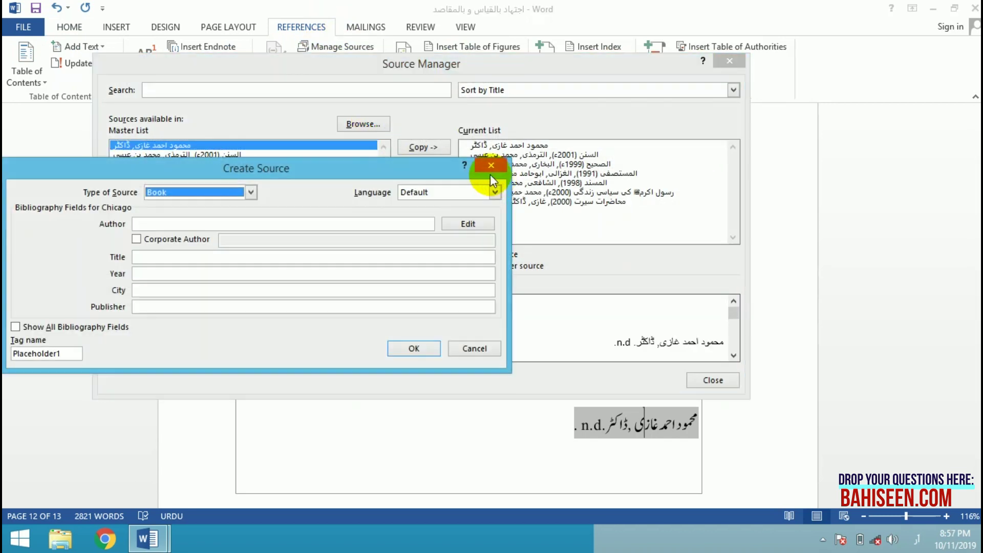
click(462, 222)
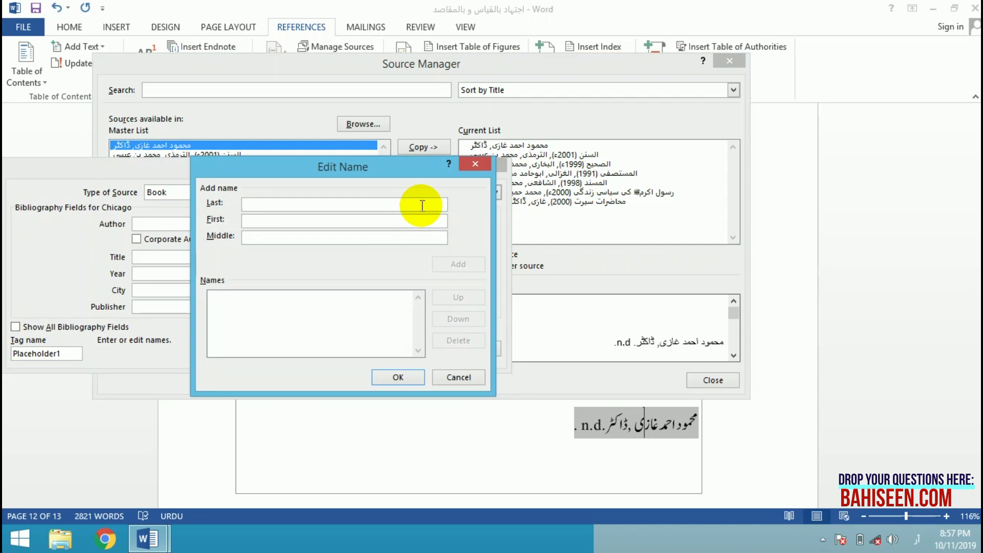
click(428, 222)
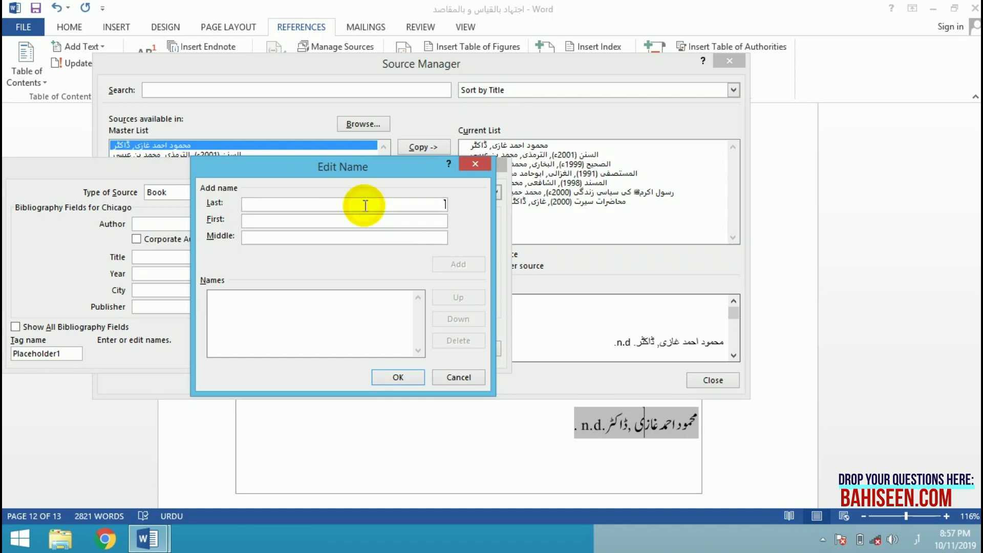
click(466, 377)
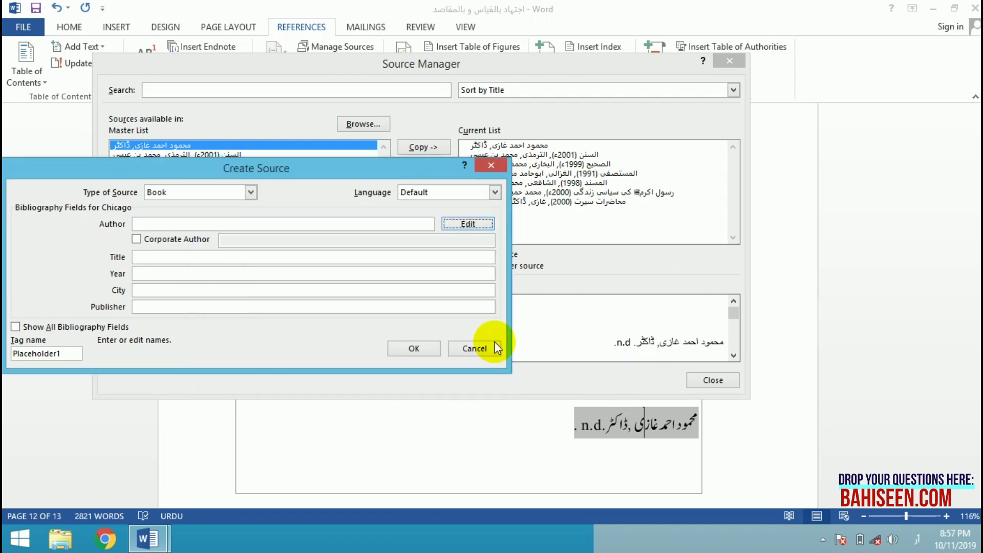
click(475, 347)
click(736, 382)
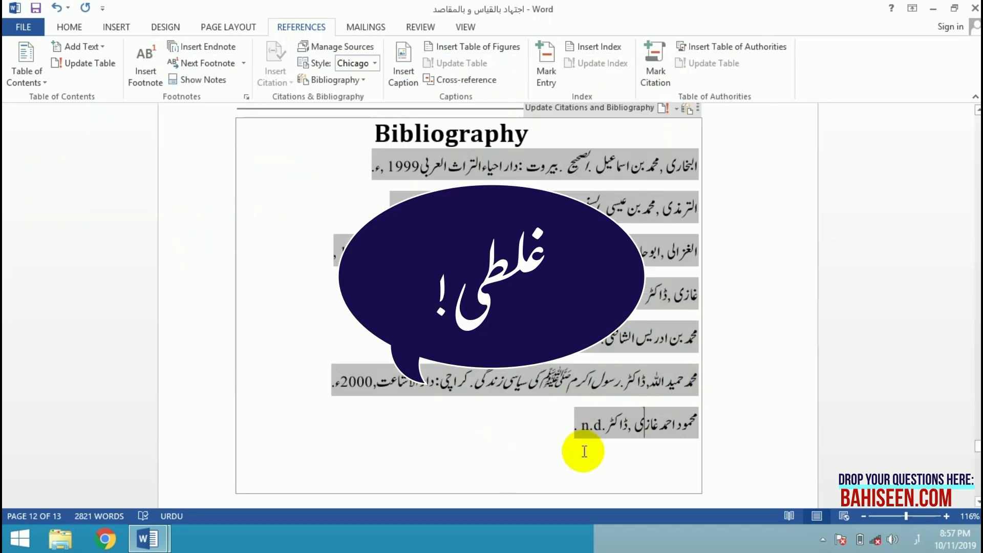
Compare the placement of the year and closing punctuation across the bibliography entries, including the المستصفی entry
click(586, 452)
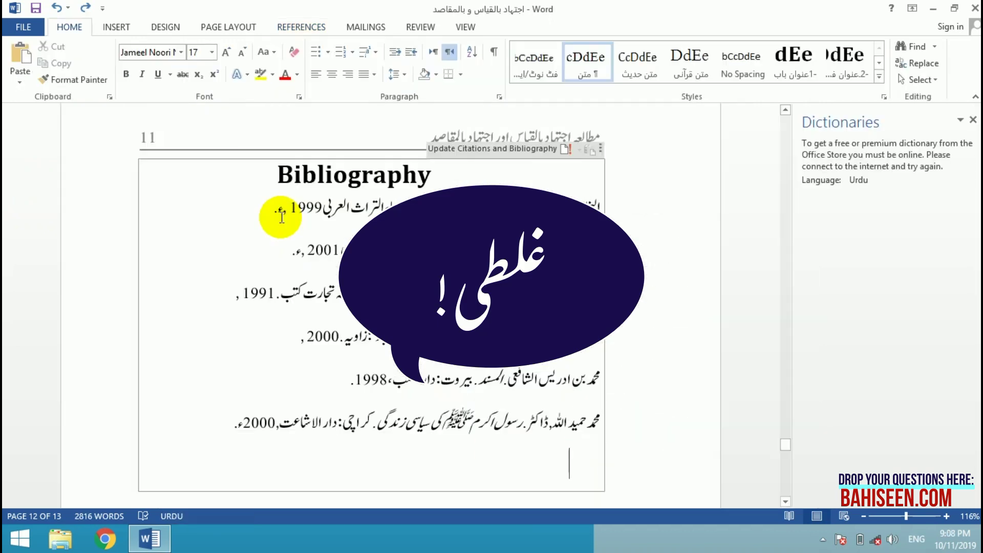
click(278, 213)
click(357, 213)
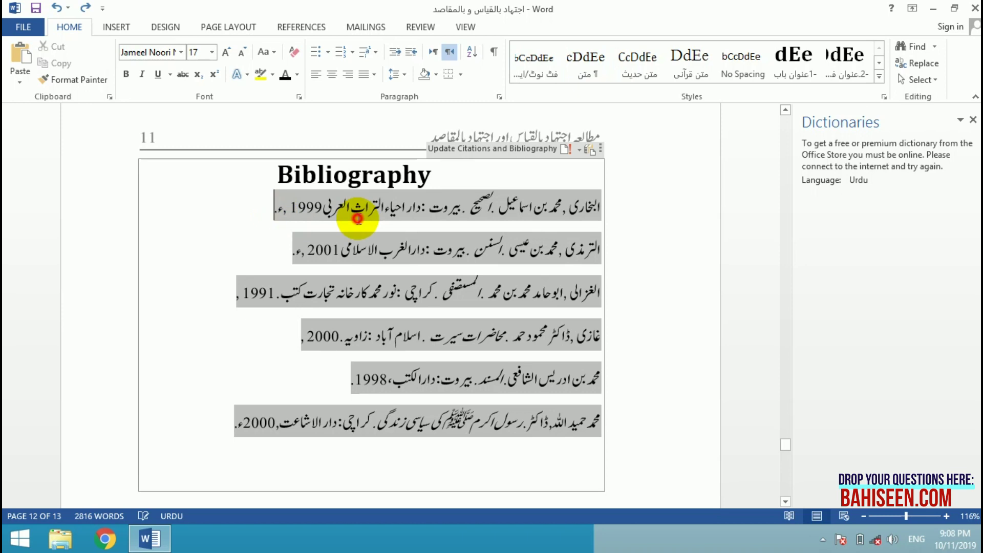
click(291, 211)
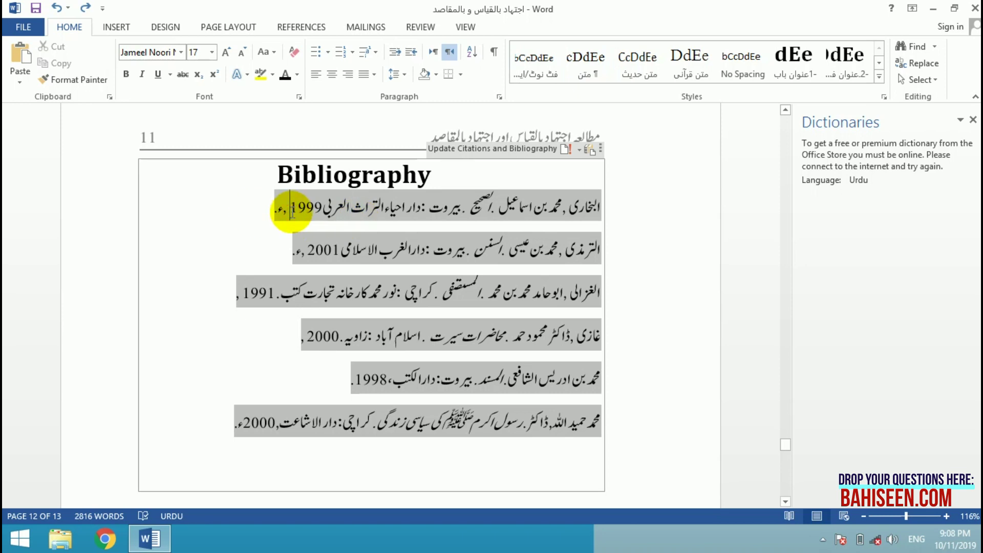
click(307, 249)
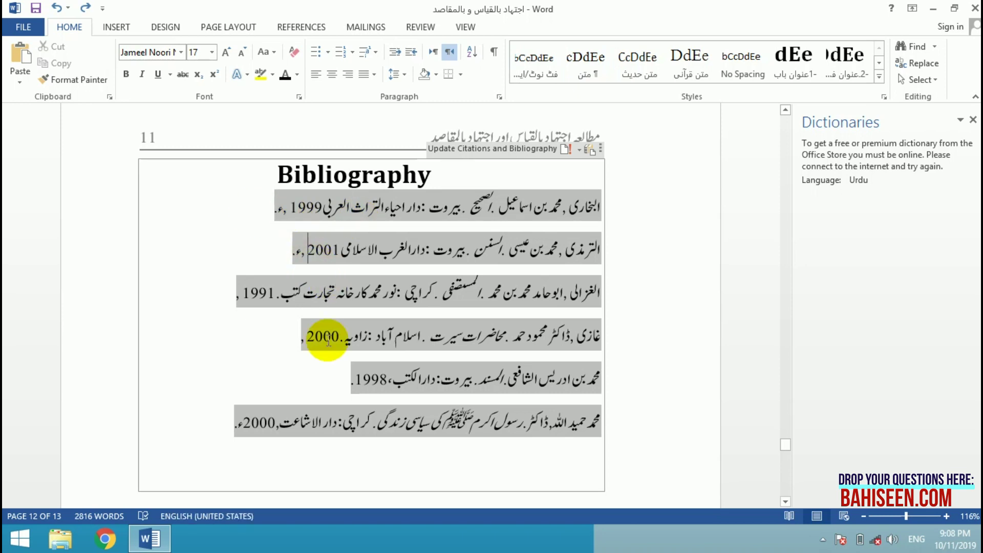
click(242, 428)
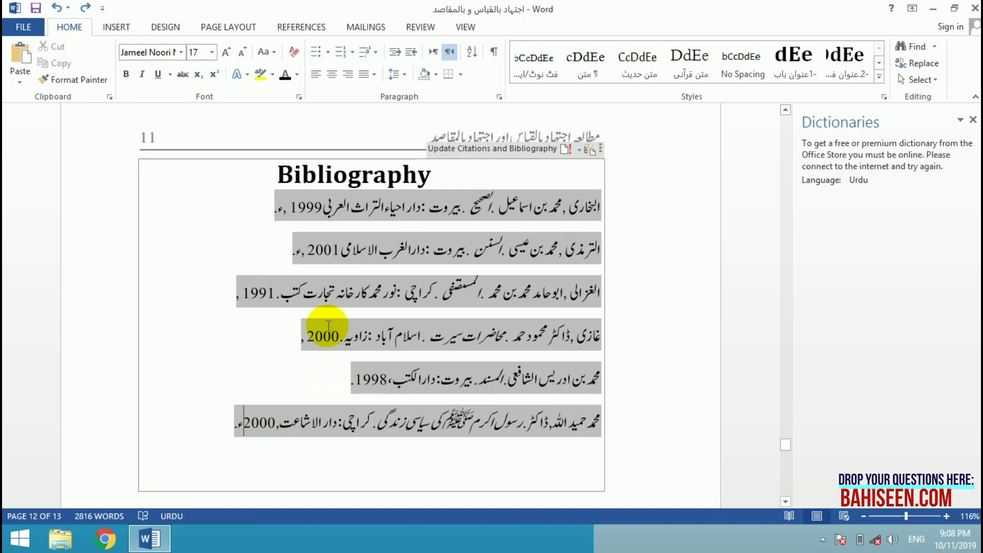
click(247, 294)
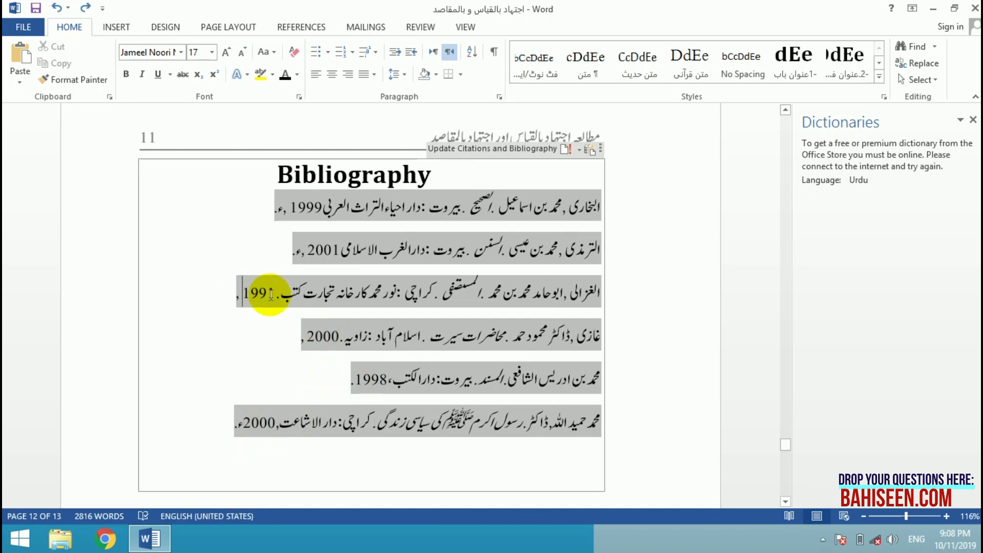
click(279, 295)
click(238, 292)
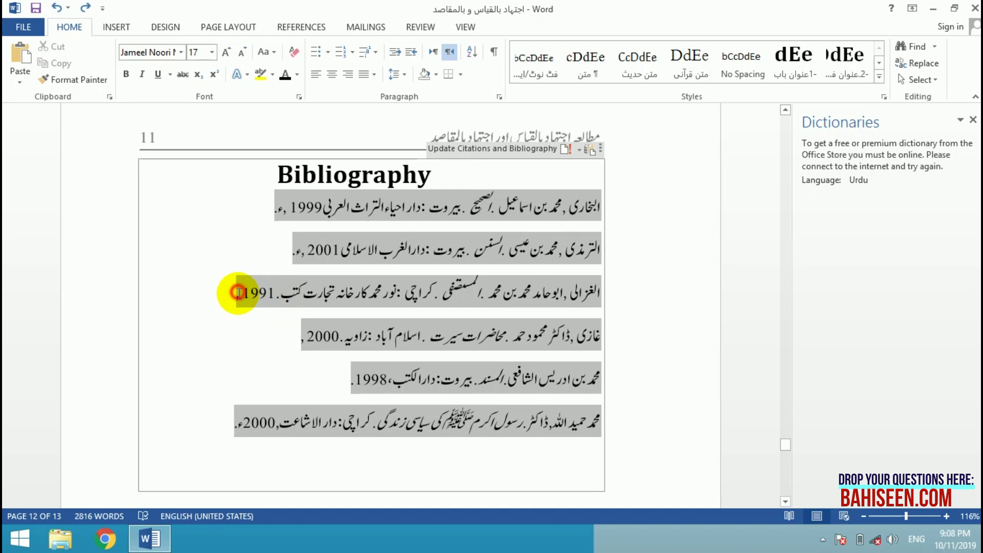
double_click(241, 294)
drag(240, 294, 406, 293)
click(406, 294)
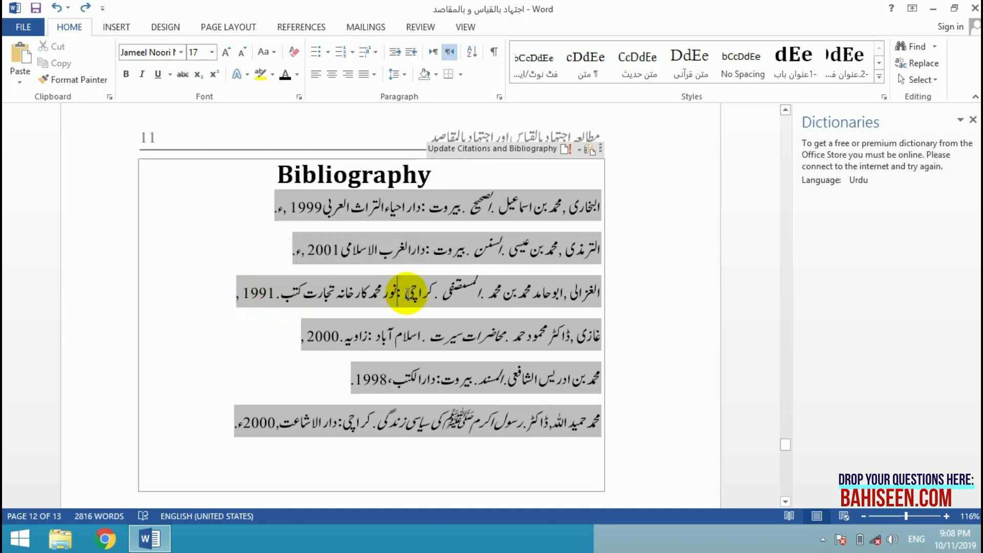
Examine the text order around the first entry's publisher and year, and the ء suffix on the first two entries' years
click(325, 209)
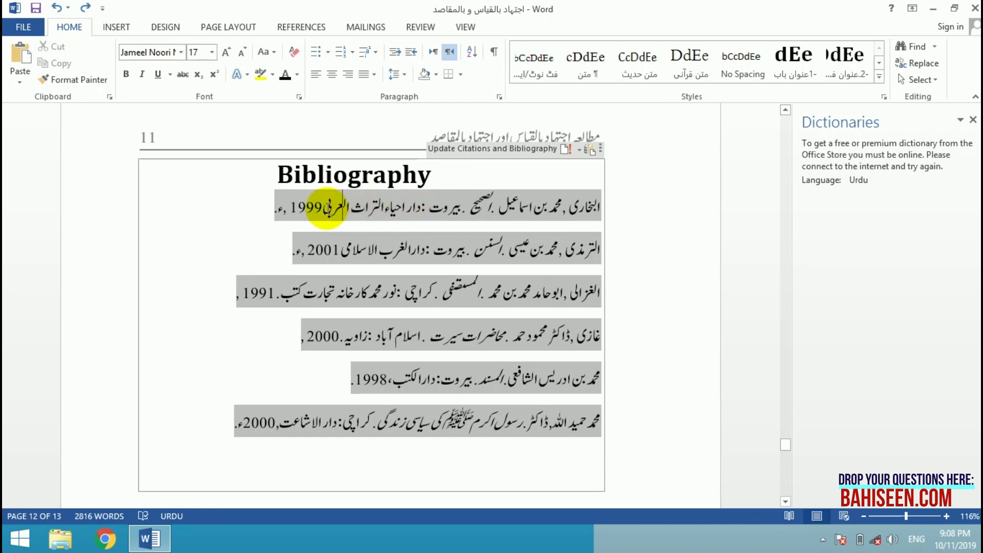
drag(387, 209, 353, 210)
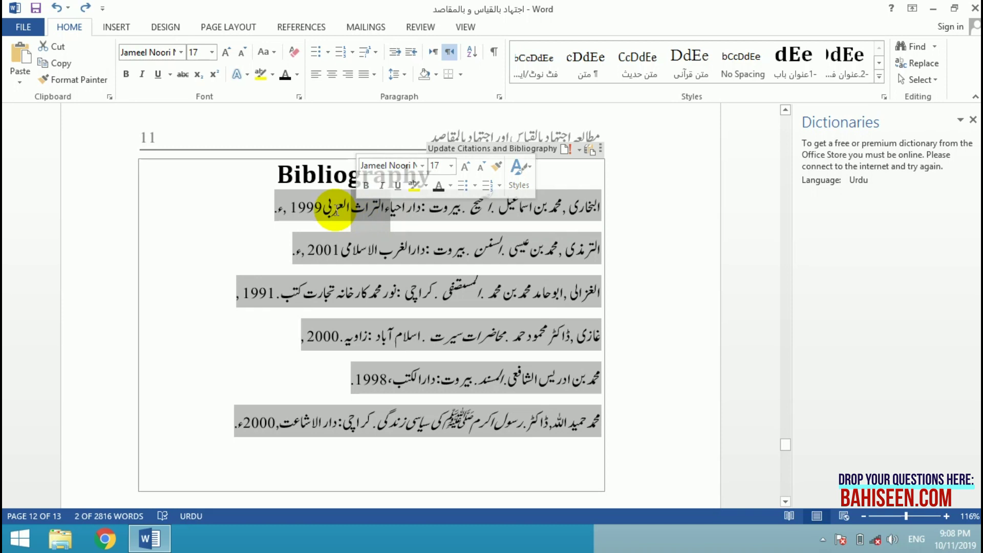
click(336, 211)
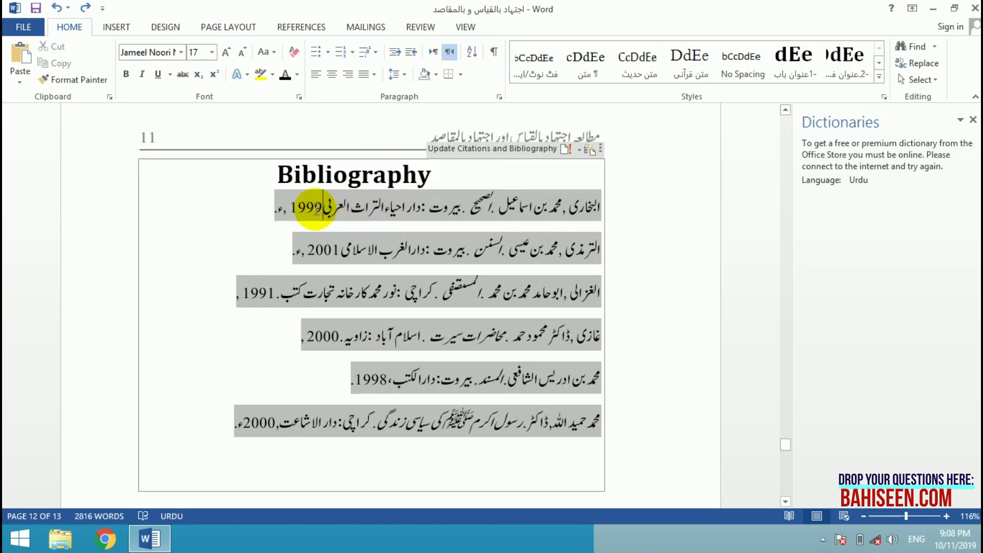
click(322, 209)
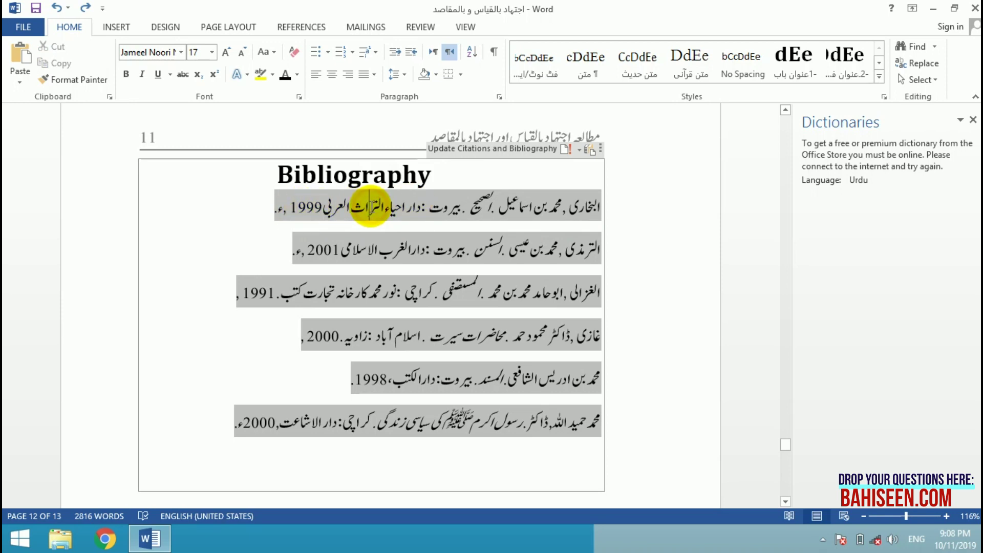
key(Right)
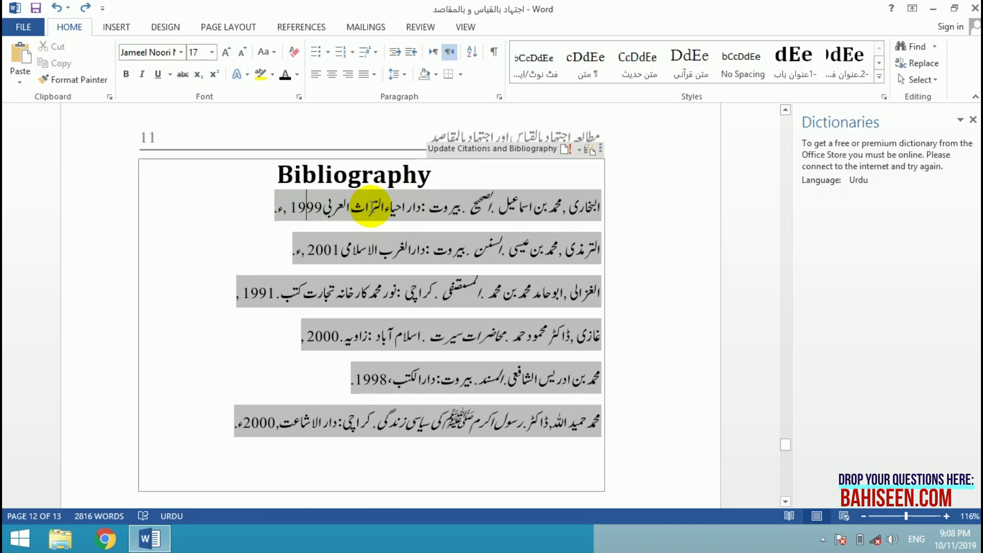
key(Right)
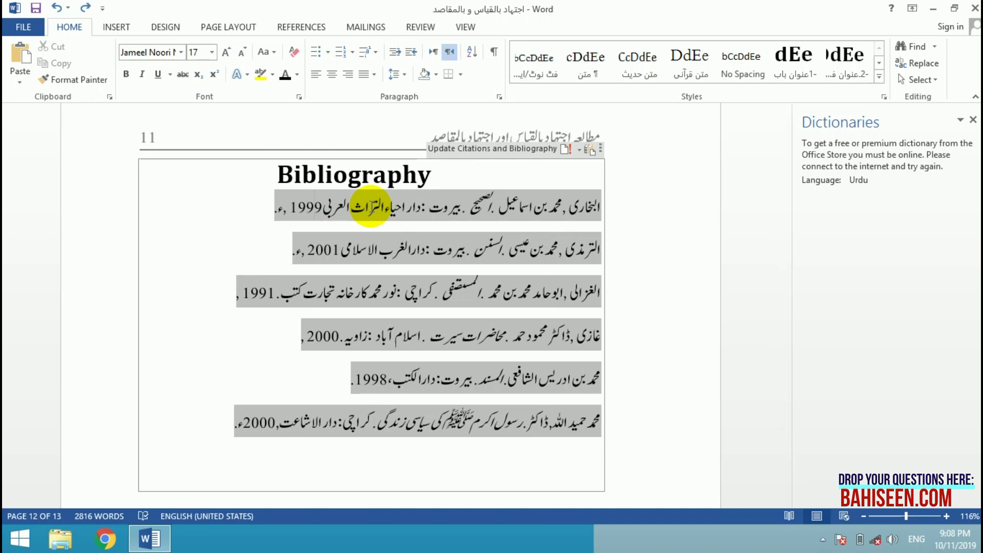
key(Right)
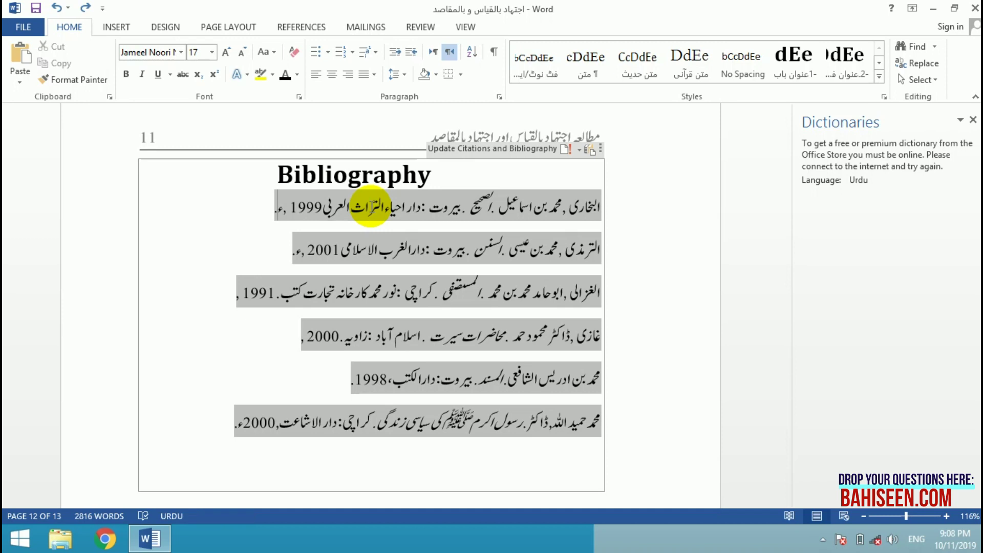
key(shift+Left)
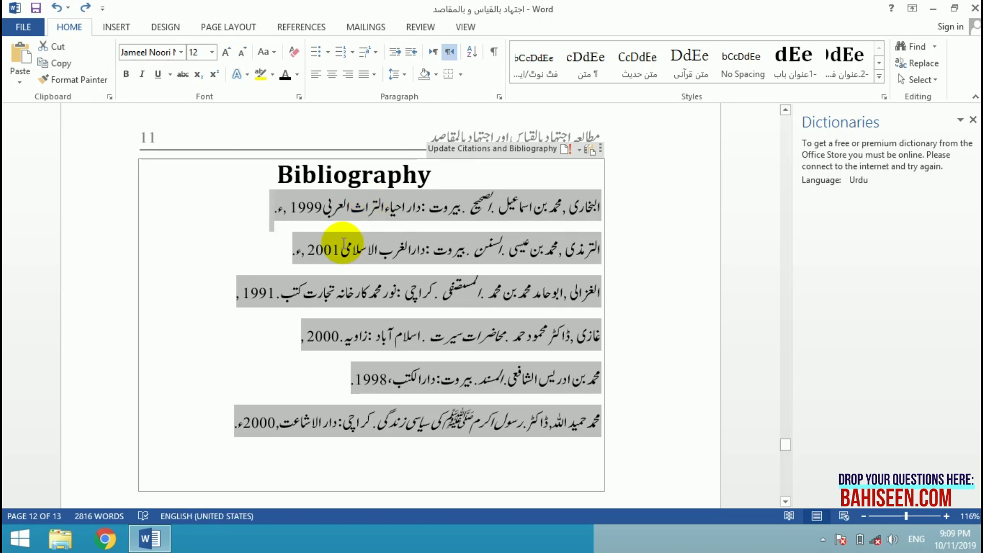
key(Down)
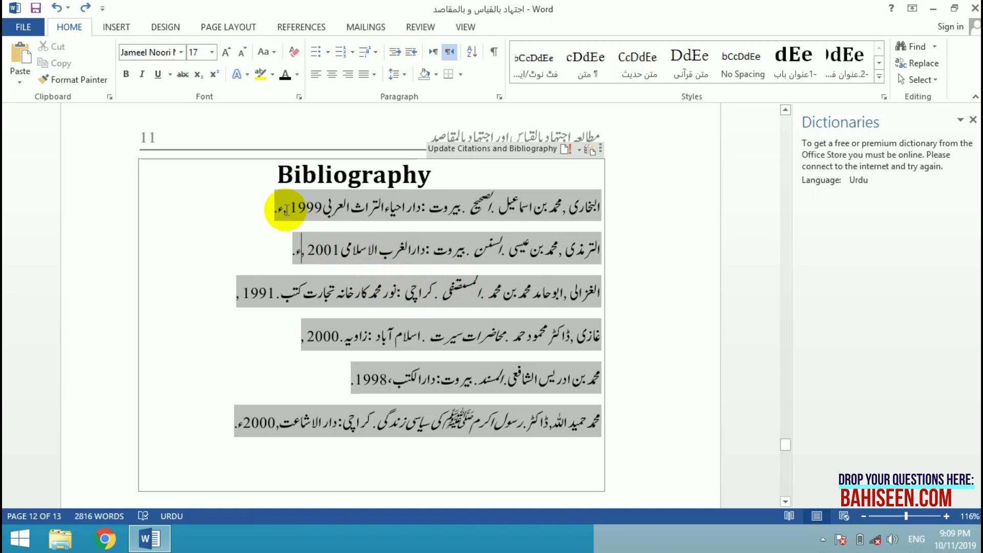
double_click(280, 209)
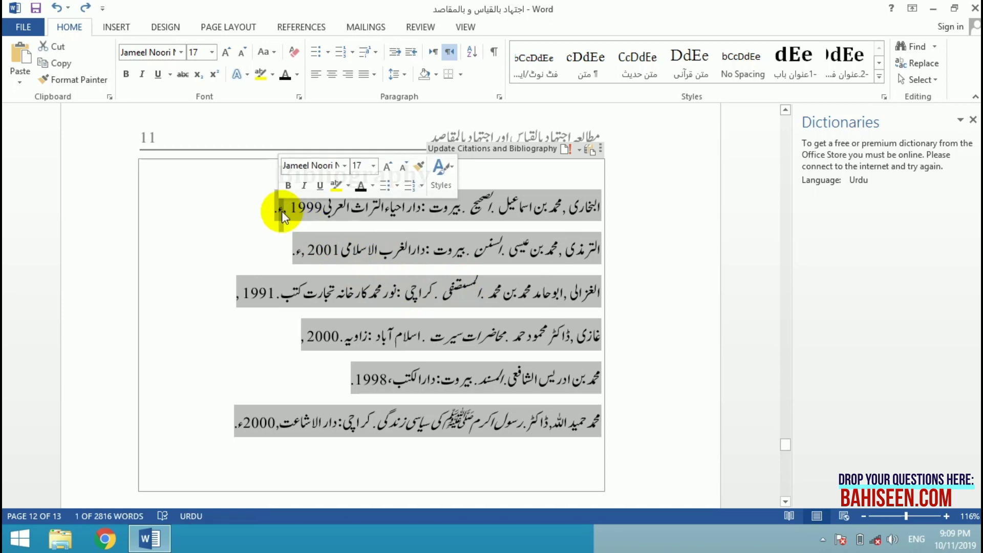
double_click(299, 251)
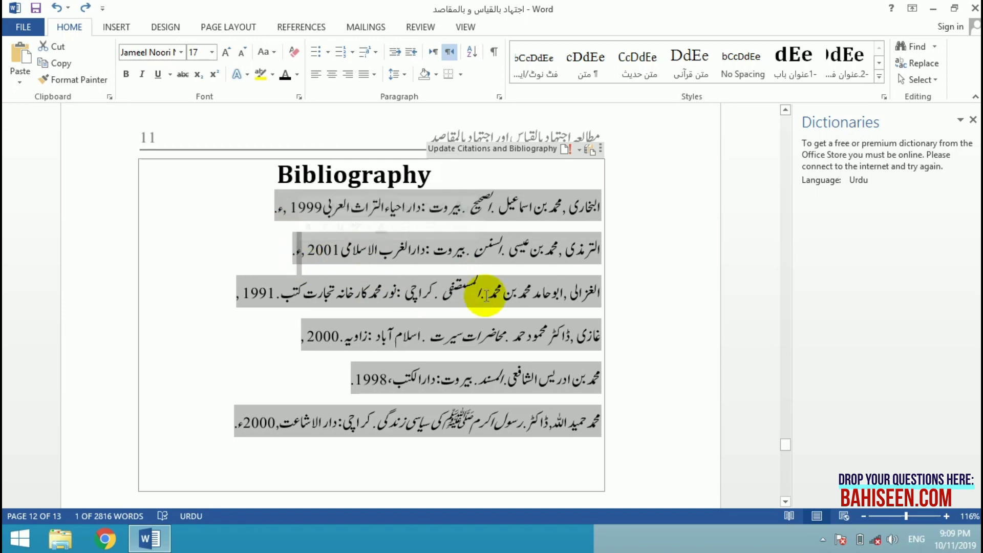
click(252, 293)
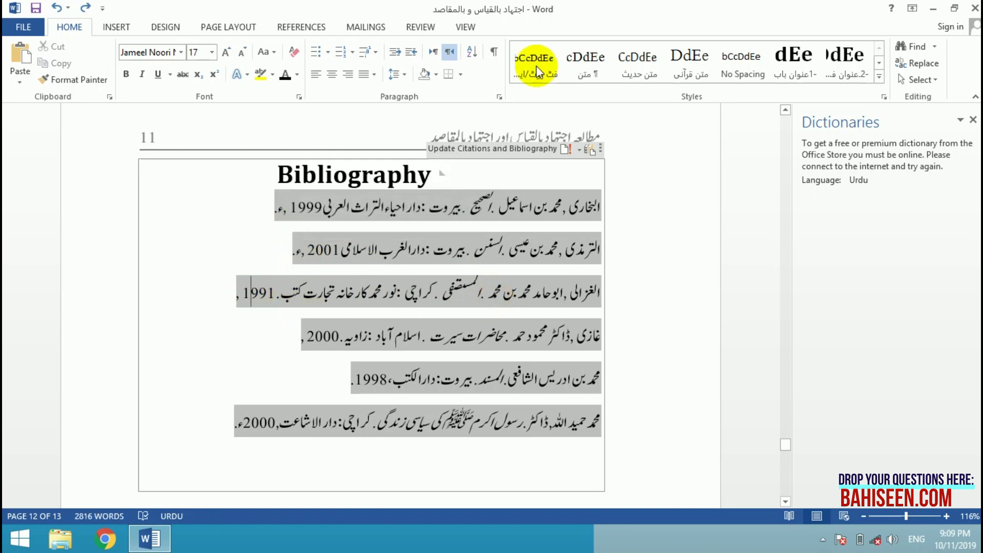
Edit the المستصفی source in the Source Manager's master list, setting its year to 1991ء, and update both source lists
click(297, 26)
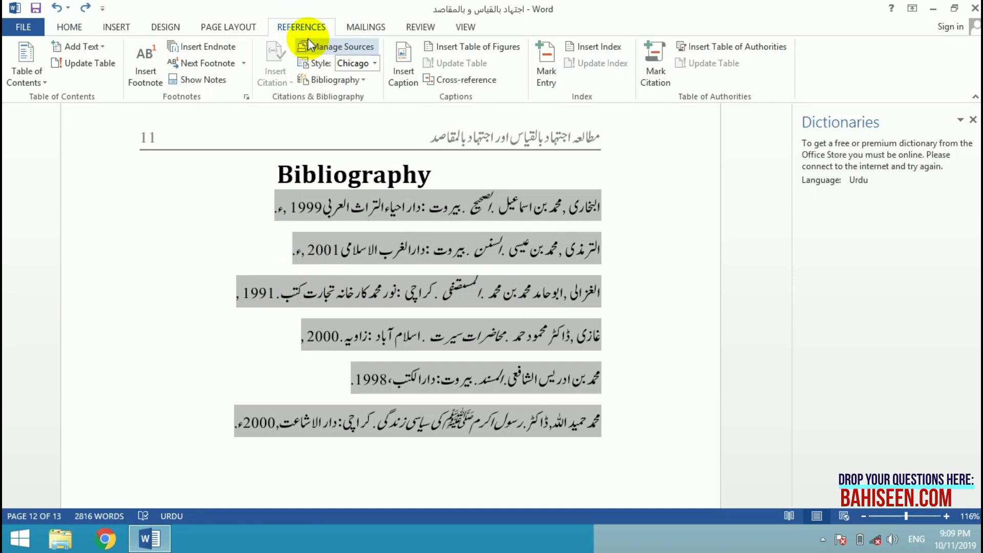
click(450, 312)
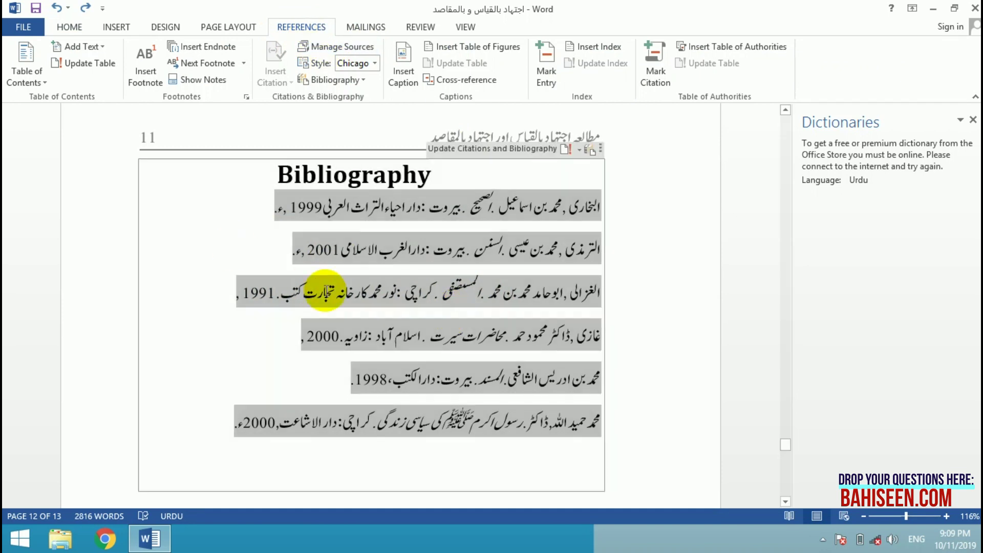
click(318, 46)
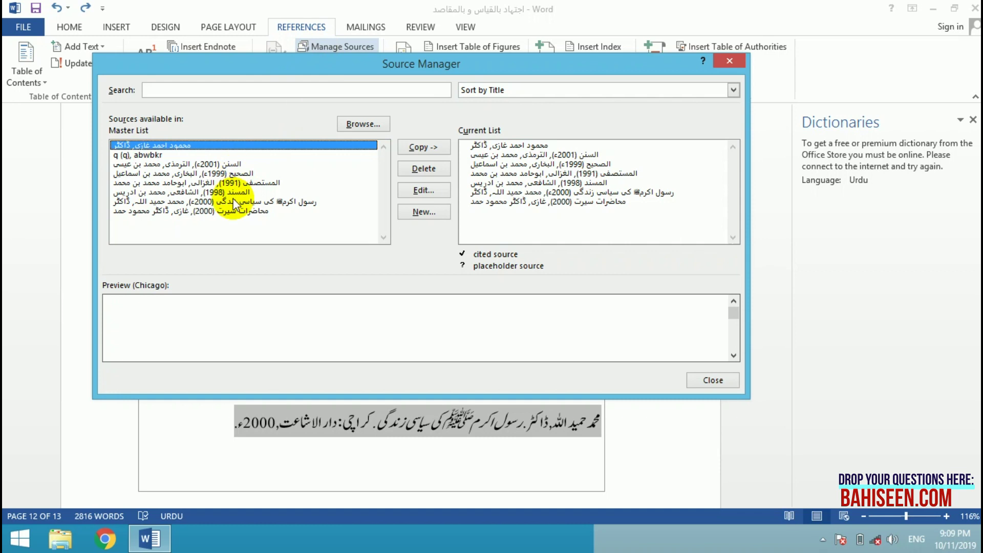
click(228, 185)
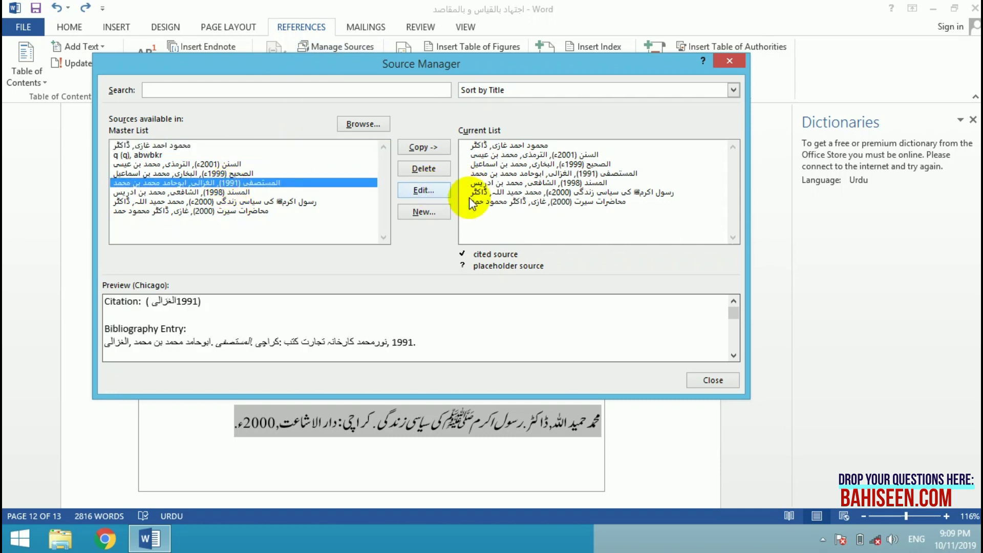
click(423, 190)
click(271, 275)
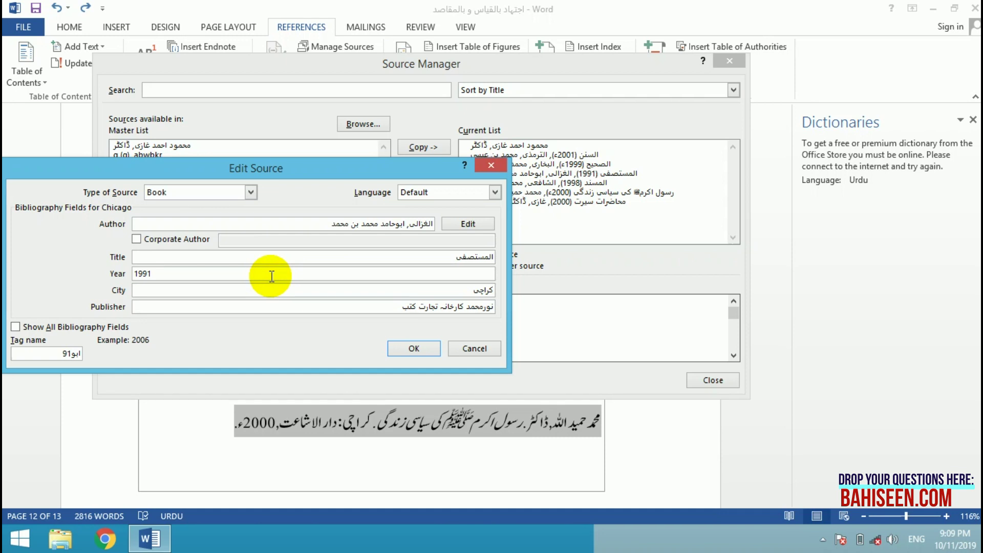
text(U)
key(ctrl+shift)
text(ء)
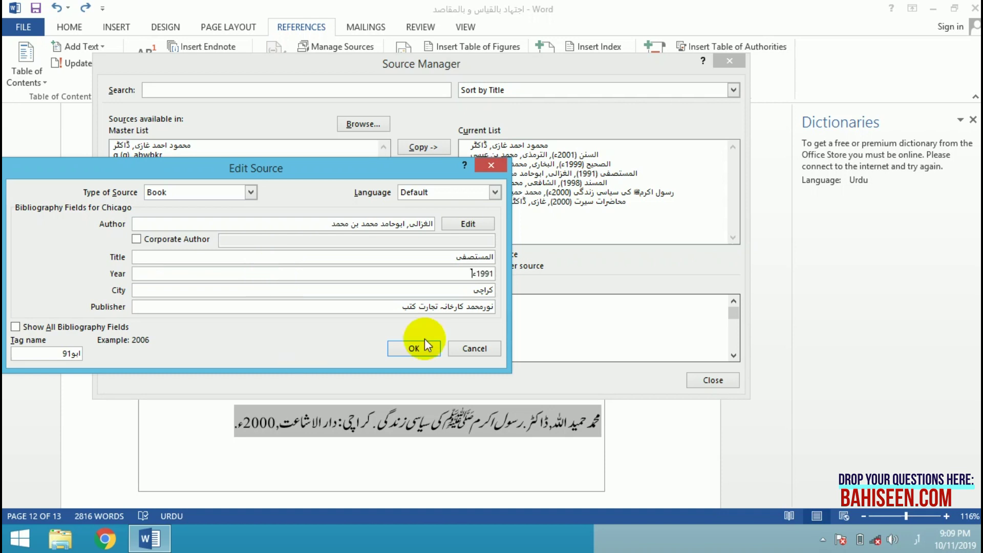
click(432, 350)
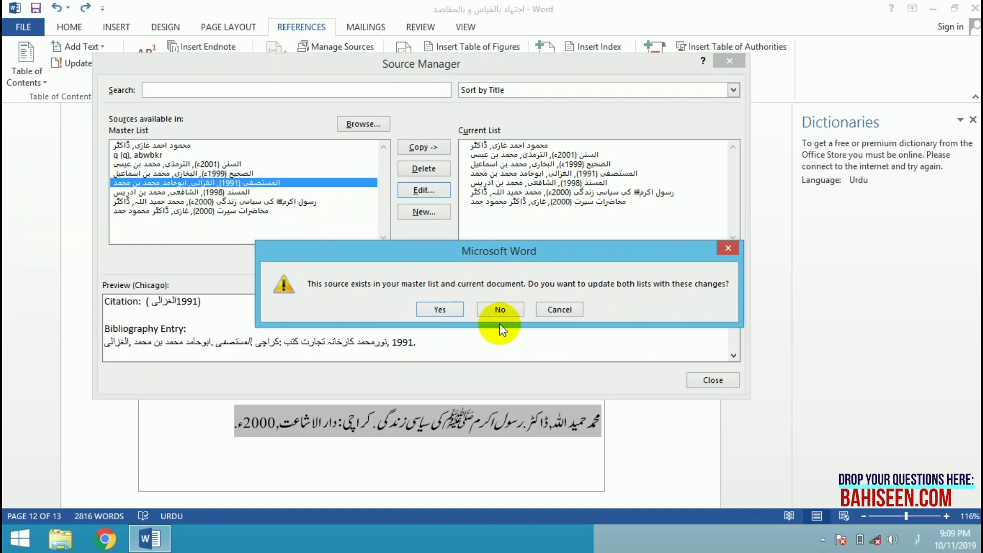
click(434, 311)
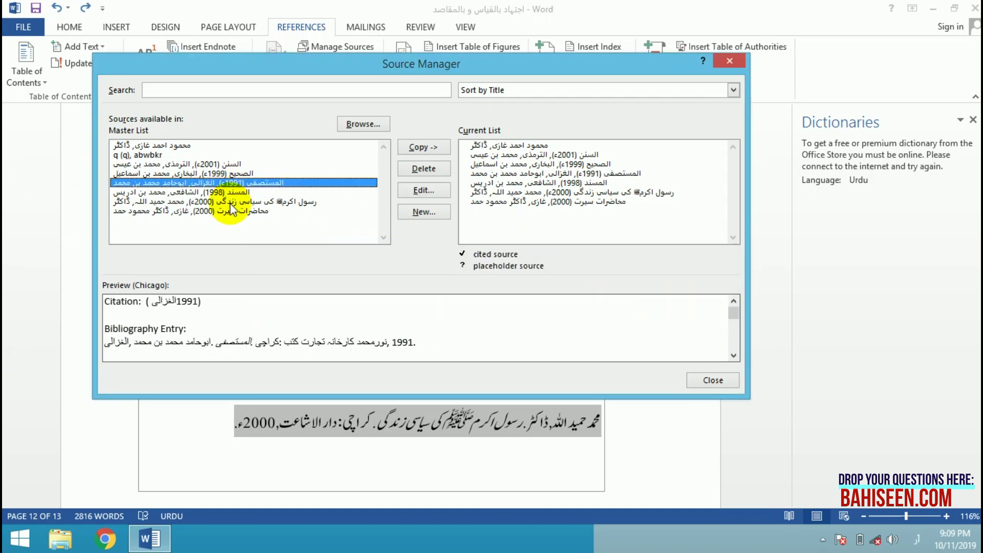
Set the year of the محاضرات سیرت source to 2000ء, update both source lists, and close the Source Manager
drag(566, 69, 602, 82)
click(276, 223)
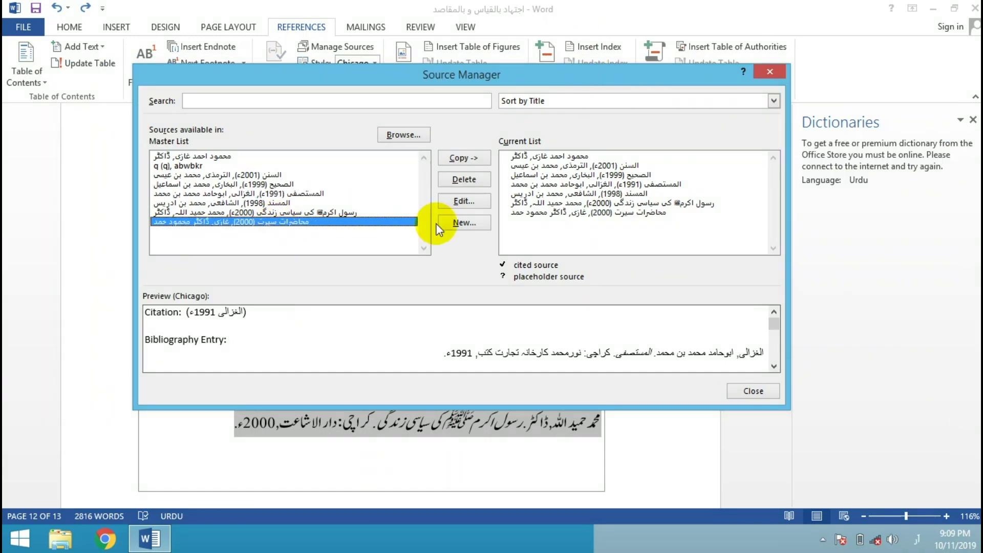
click(463, 202)
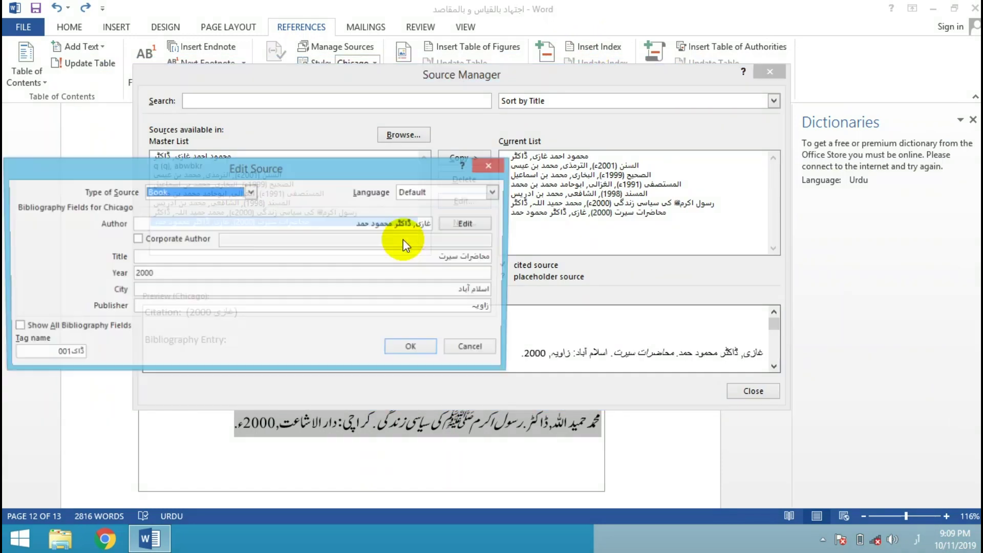
click(448, 274)
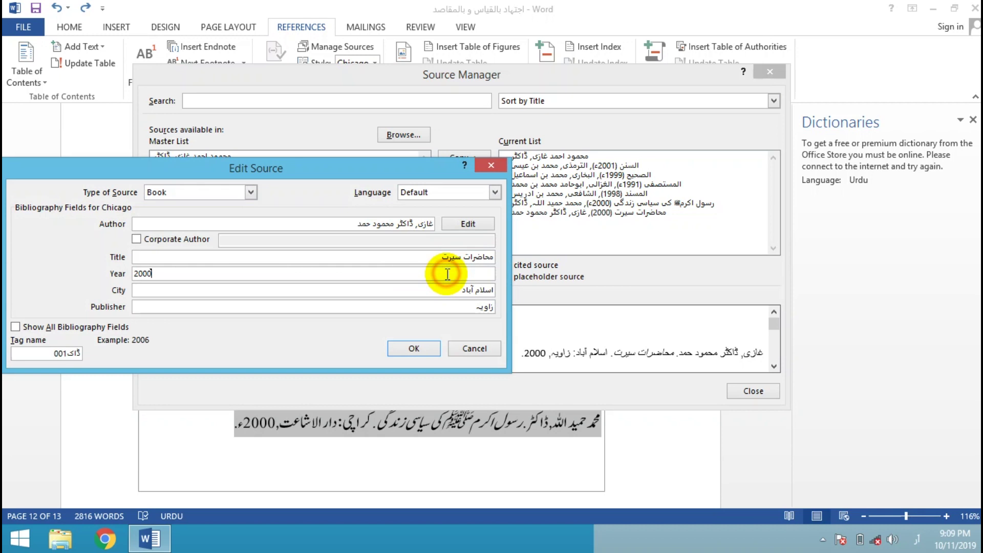
text(ء)
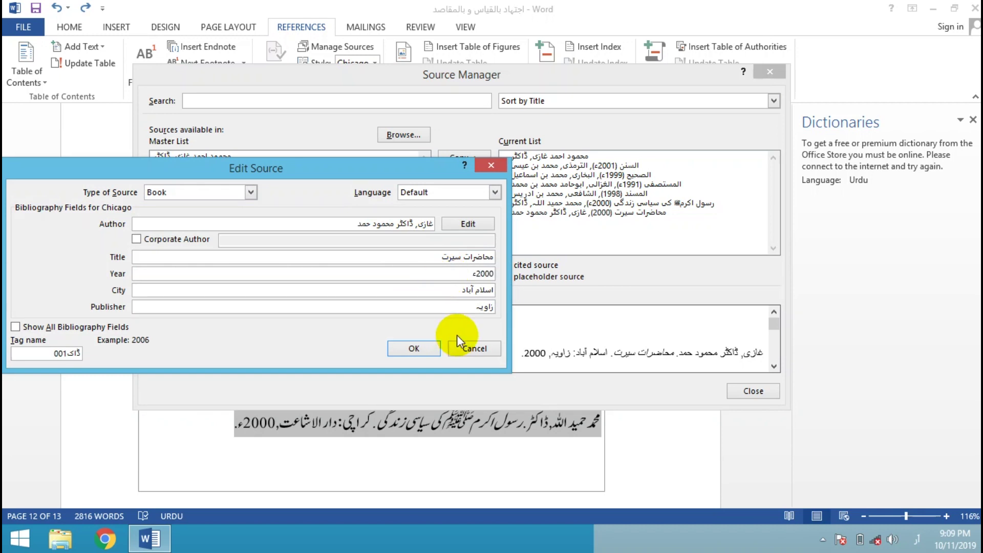
click(429, 346)
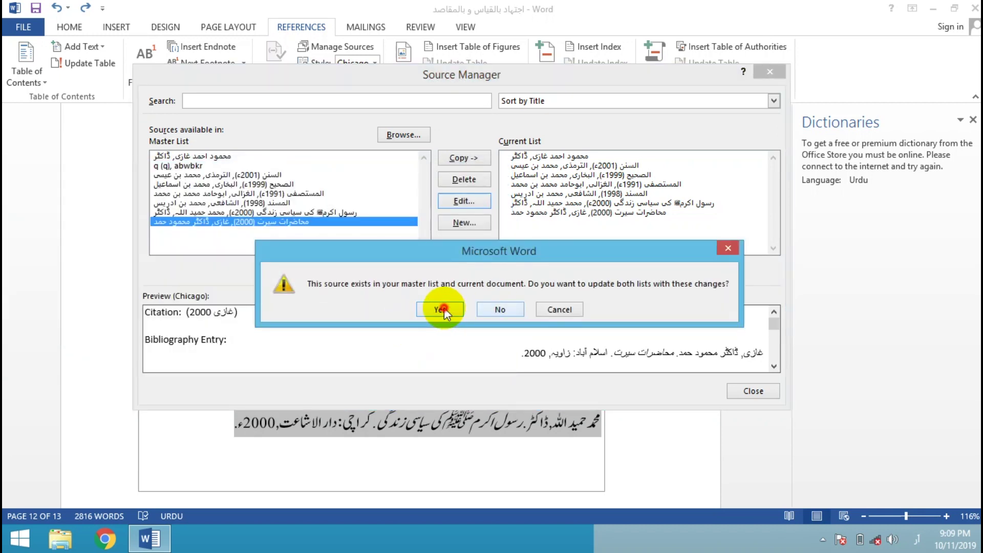
click(441, 310)
click(757, 390)
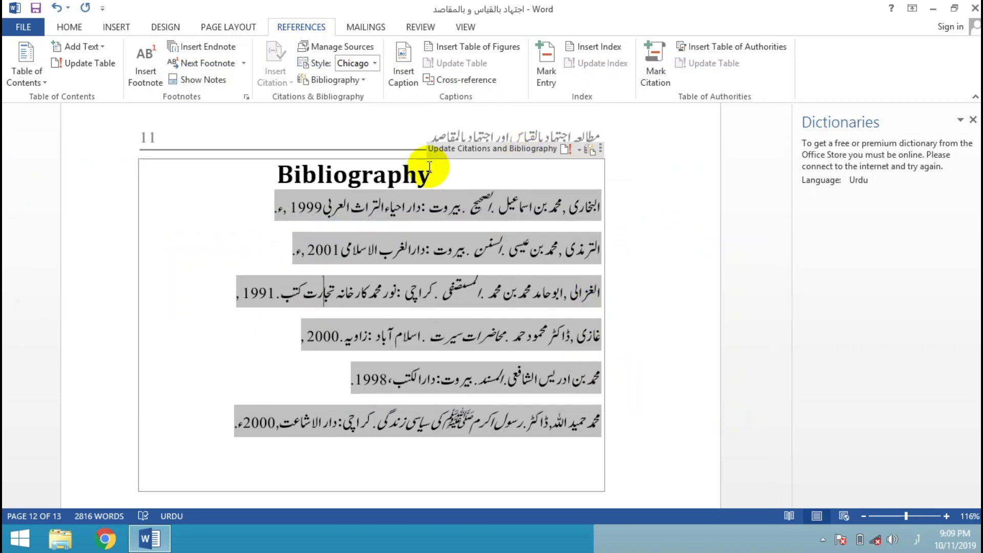
Update the bibliography from the edited sources and set all its entries to right-to-left text direction
click(506, 148)
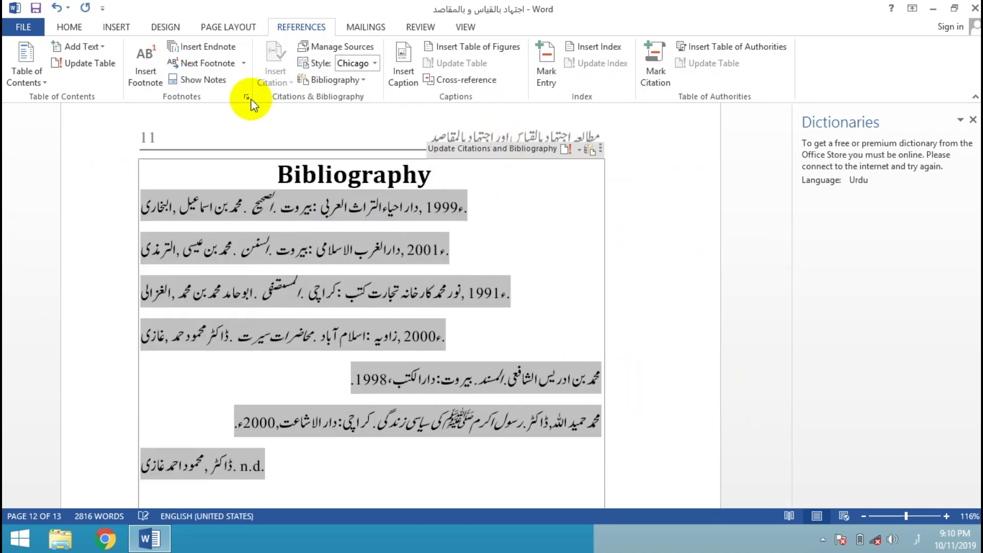
drag(282, 215, 254, 476)
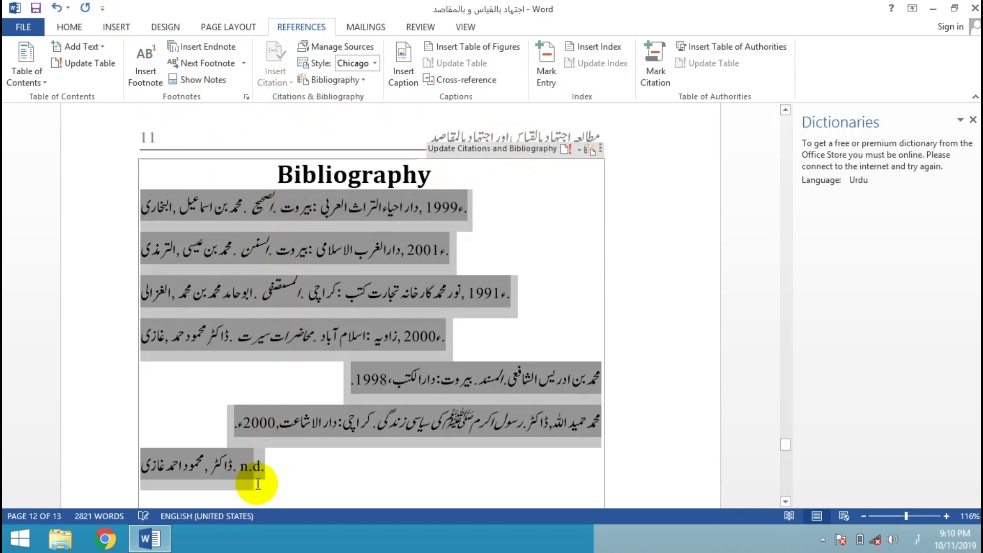
click(72, 28)
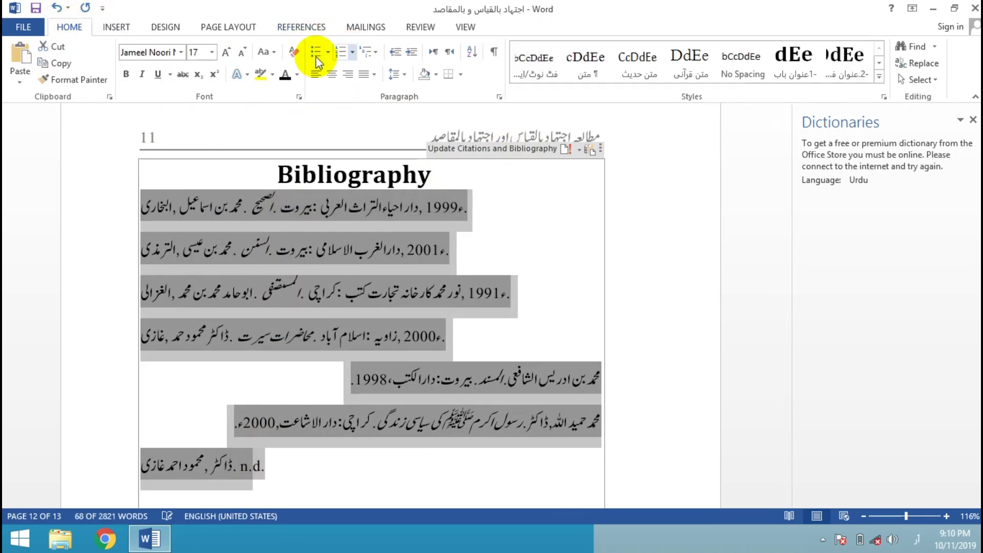
click(451, 52)
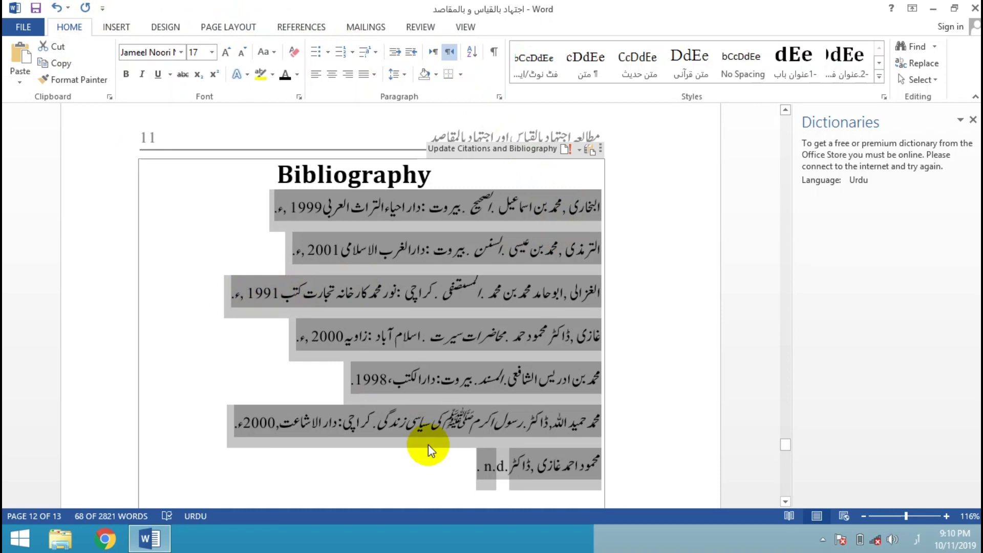
click(531, 455)
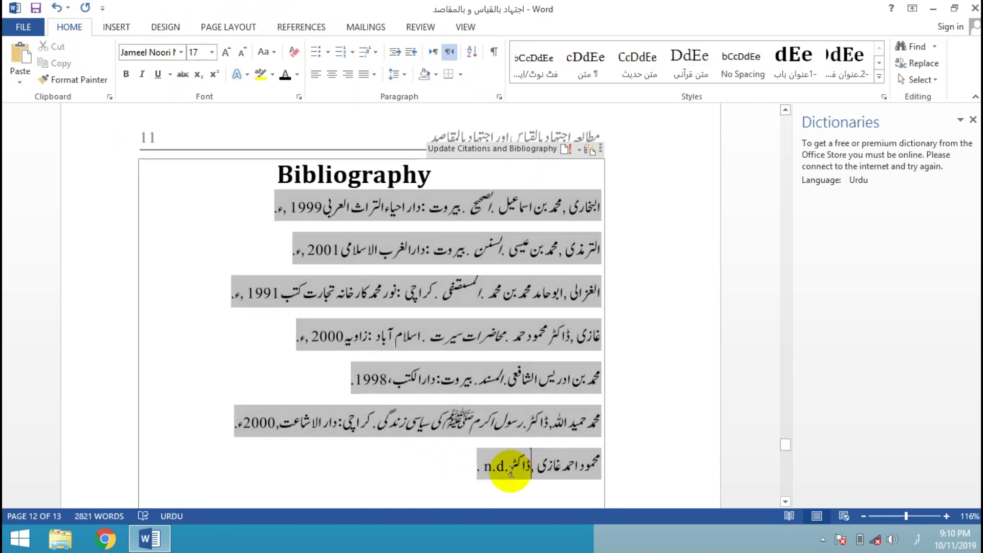